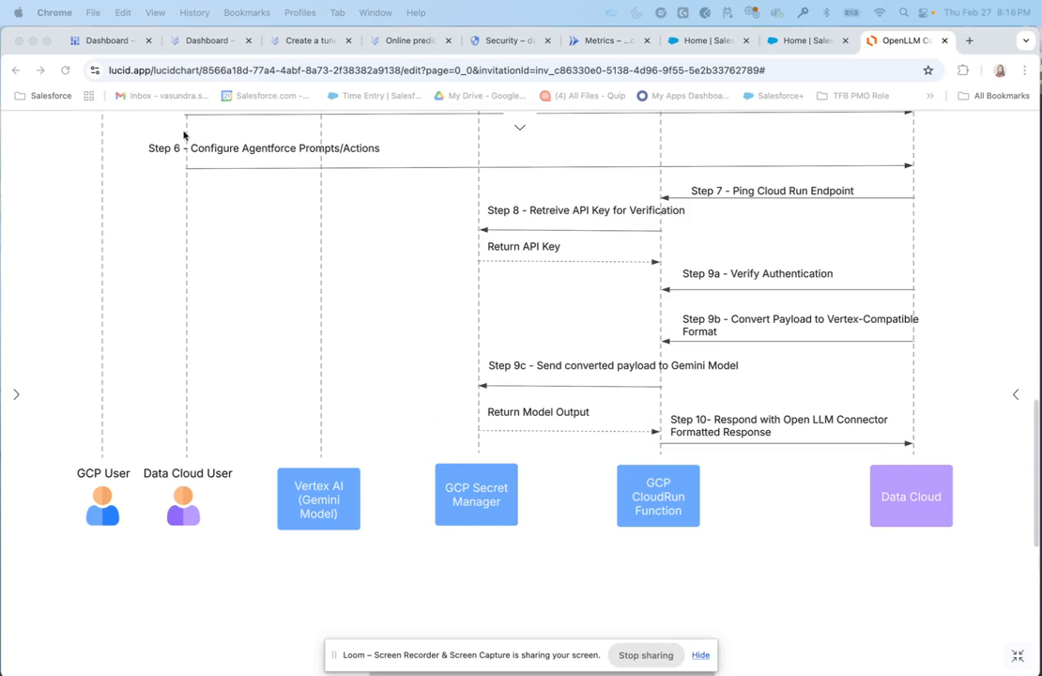
Leave the Lucidchart sequence diagram for the data-cloud-llm-open-connector Google Cloud dashboard
{"action": "left_click", "coordinate": [108, 41]}
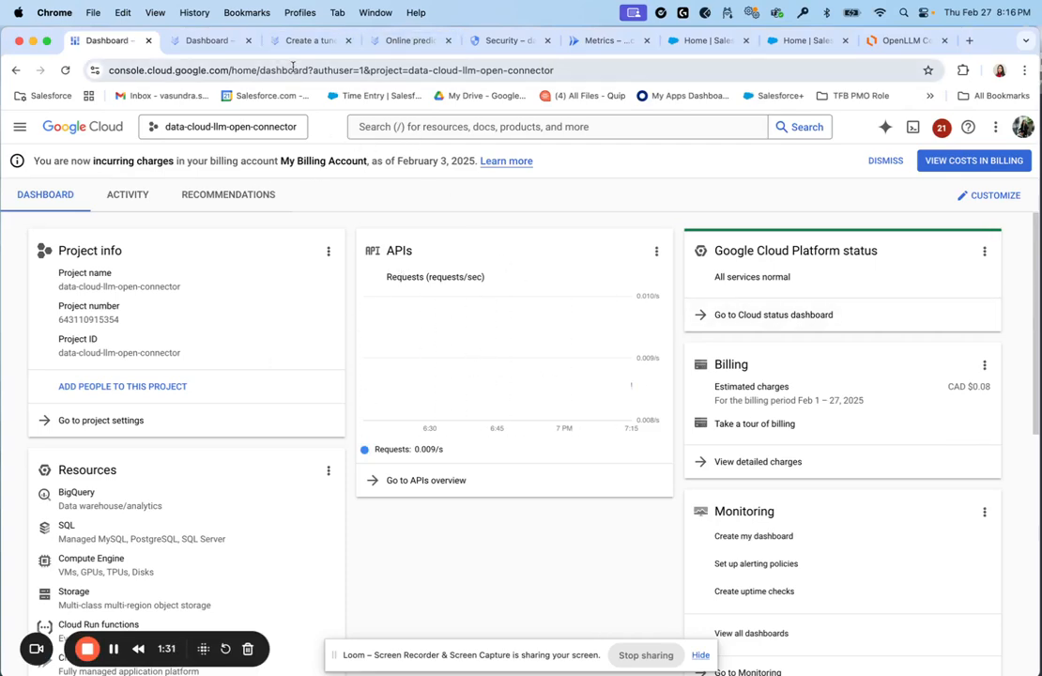
Open Vertex AI Model Garden and scroll to fine-tunable models like Gemini 1.0 Pro and Gemma 2
{"action": "left_click", "coordinate": [216, 42]}
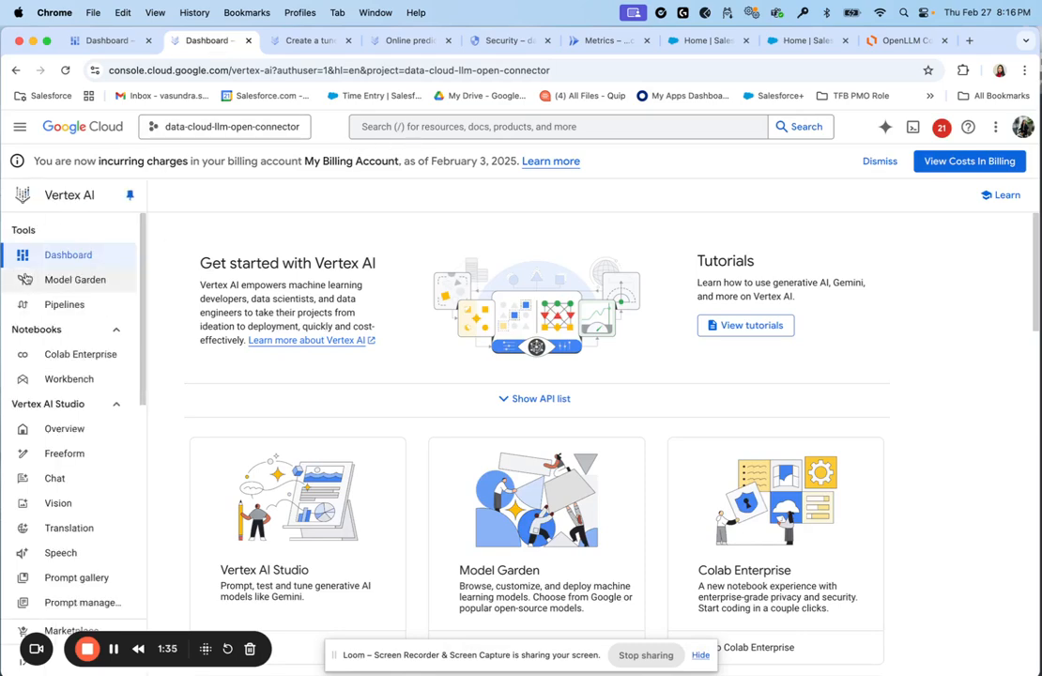
{"action": "left_click", "coordinate": [89, 282]}
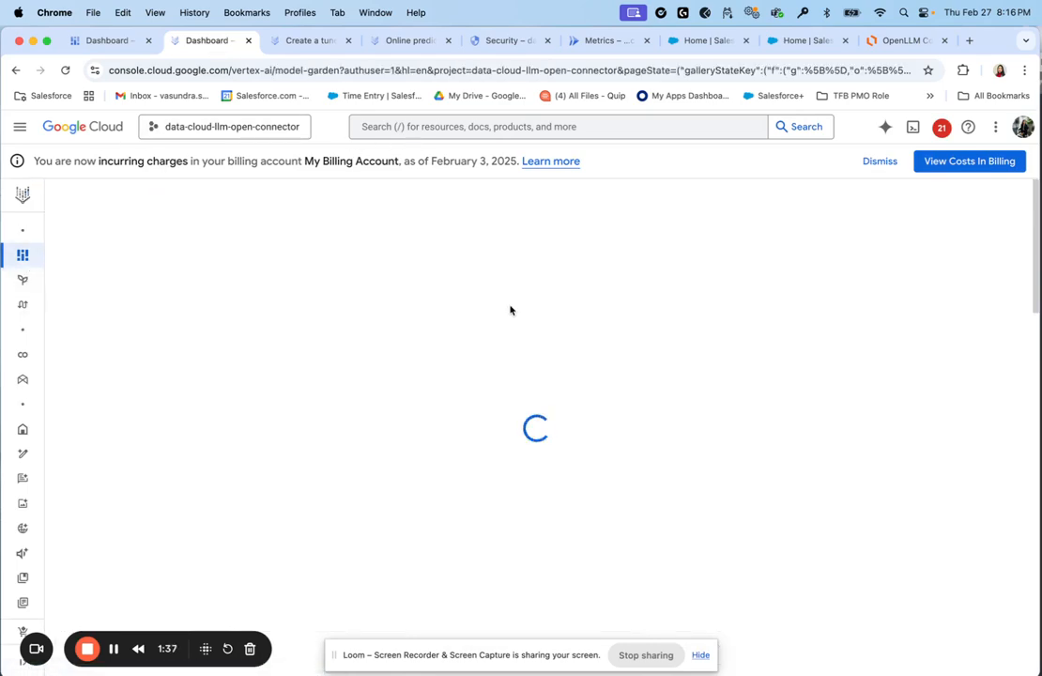
{"action": "scroll", "coordinate": [432, 446], "scroll_direction": "down", "scroll_amount": 3}
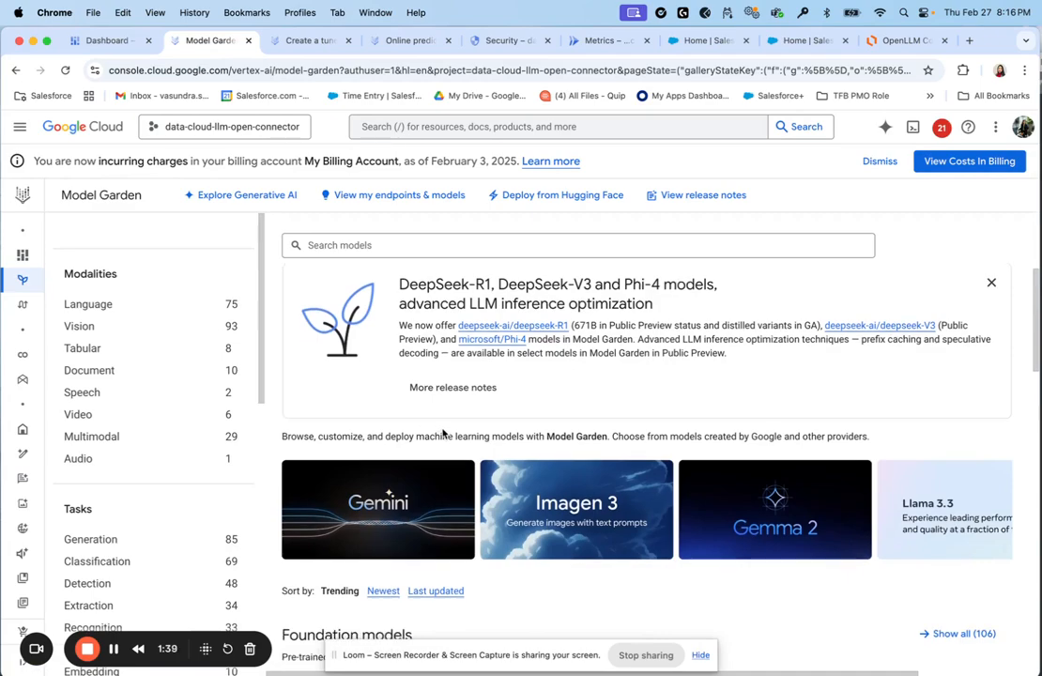
{"action": "scroll", "coordinate": [449, 458], "scroll_direction": "down", "scroll_amount": 10}
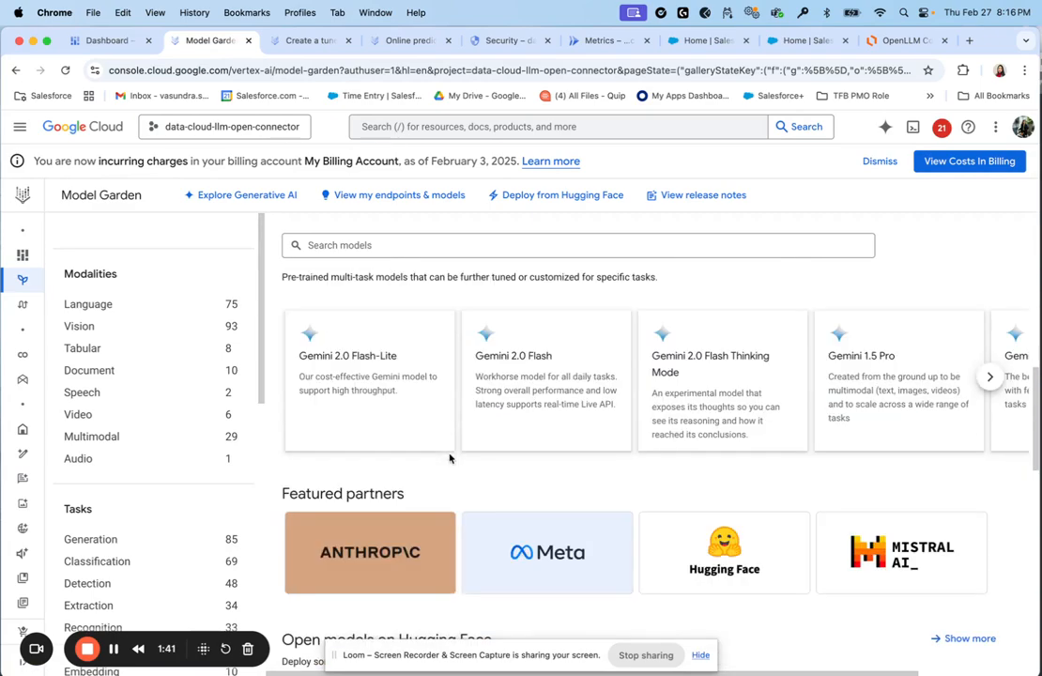
{"action": "scroll", "coordinate": [454, 464], "scroll_direction": "down", "scroll_amount": 5}
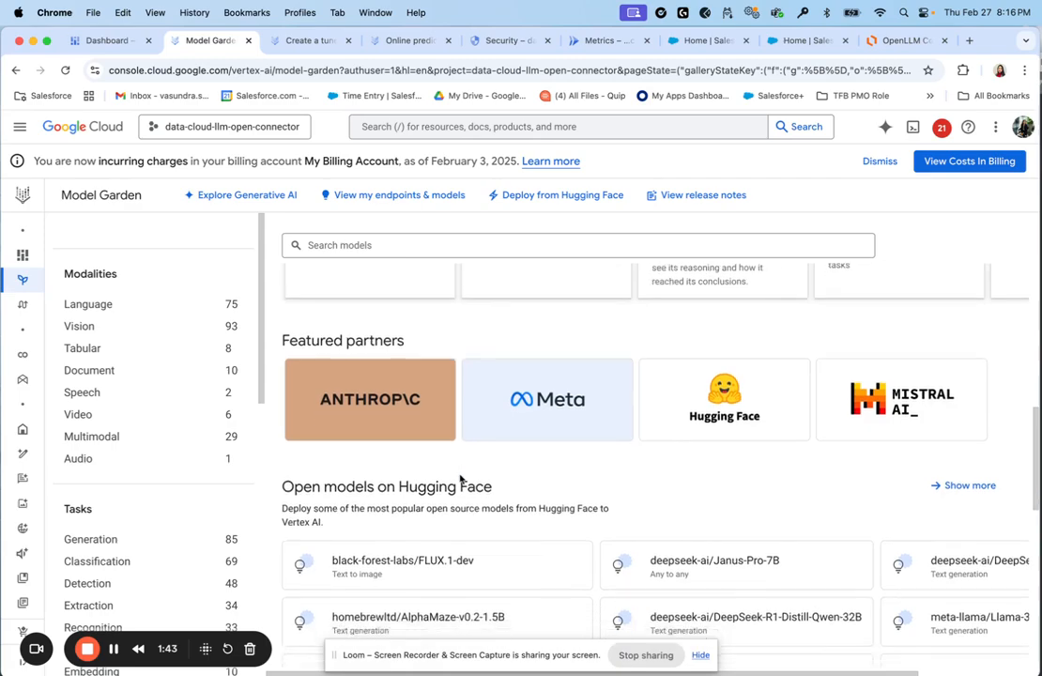
{"action": "scroll", "coordinate": [483, 489], "scroll_direction": "down", "scroll_amount": 12}
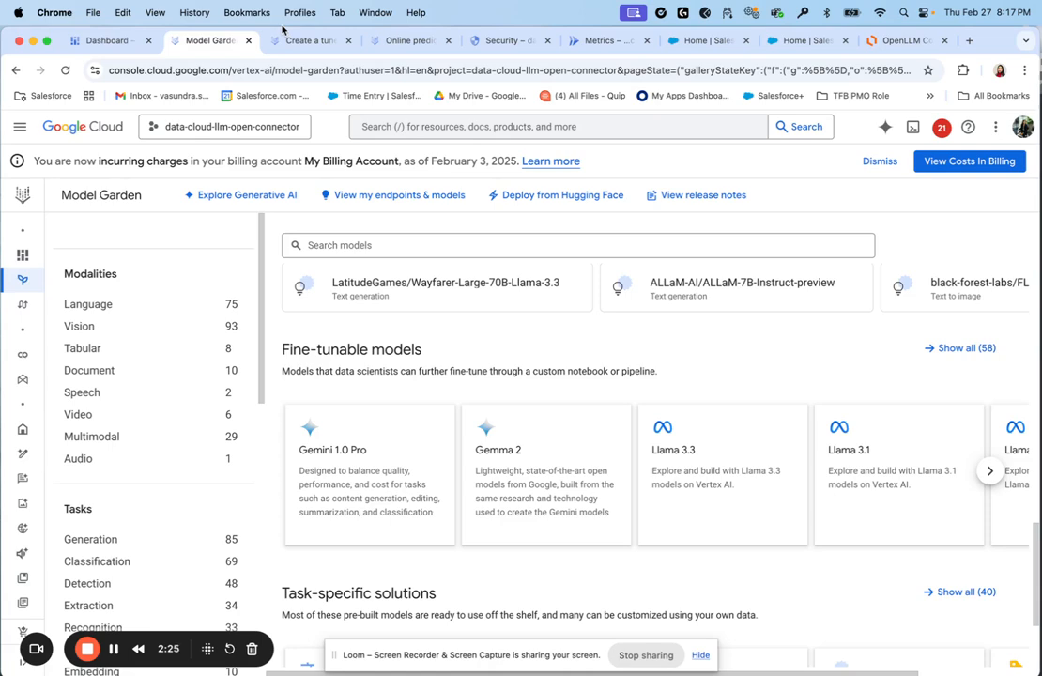
Pick gemini-1.5-pro-002 as demo-fine-tune's base model, leaving Number of epochs blank
{"action": "left_click", "coordinate": [301, 42]}
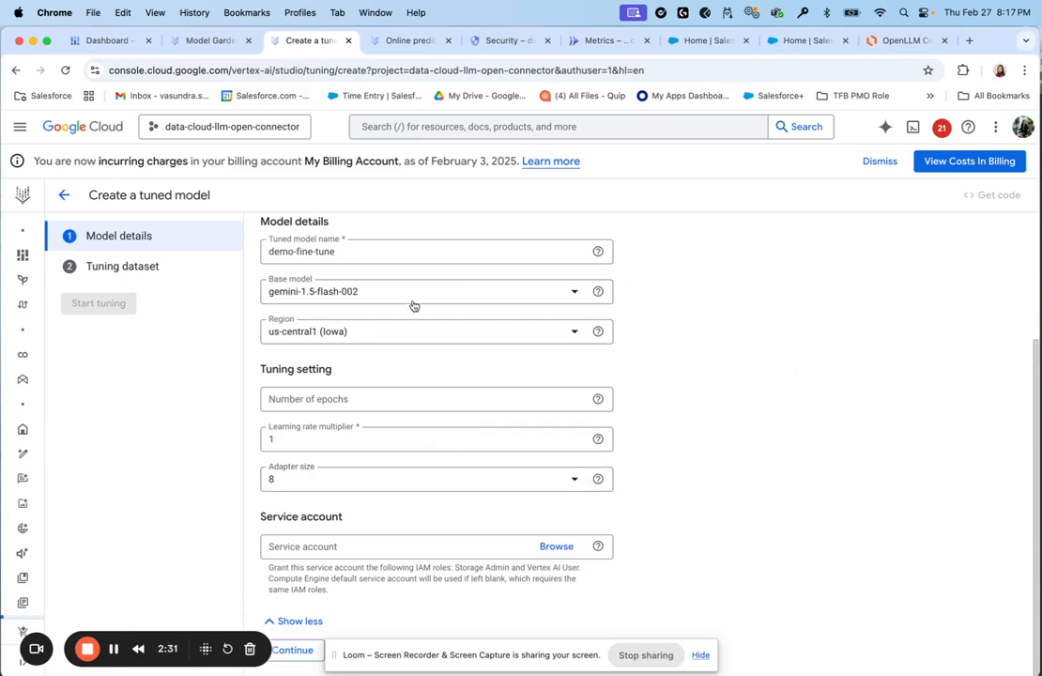
{"action": "left_click", "coordinate": [373, 296]}
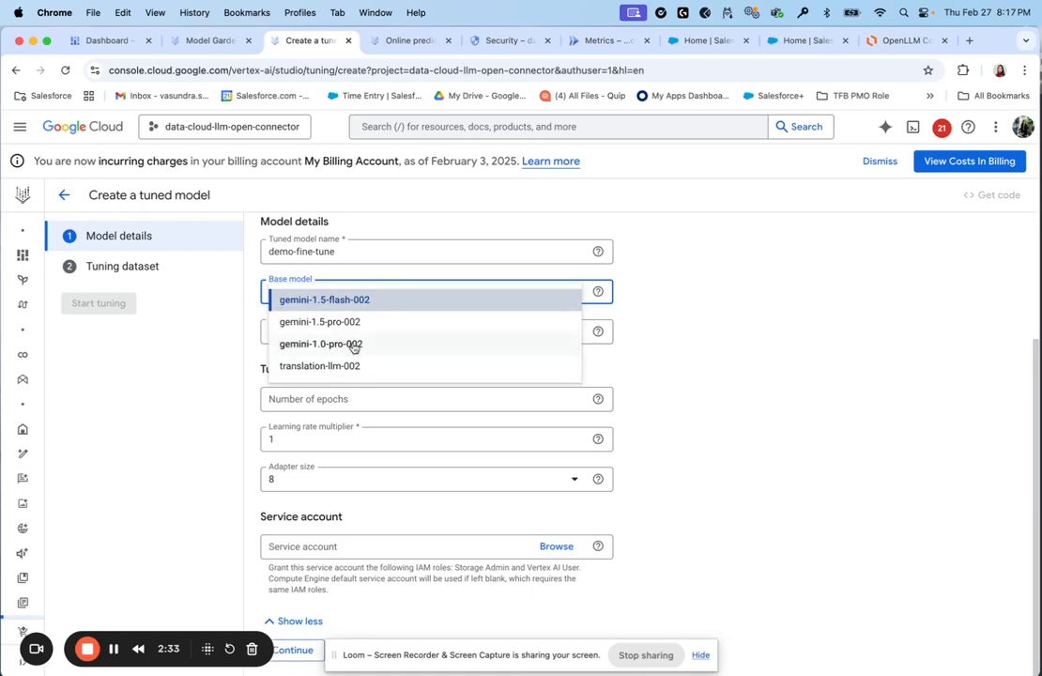
{"action": "left_click", "coordinate": [367, 324]}
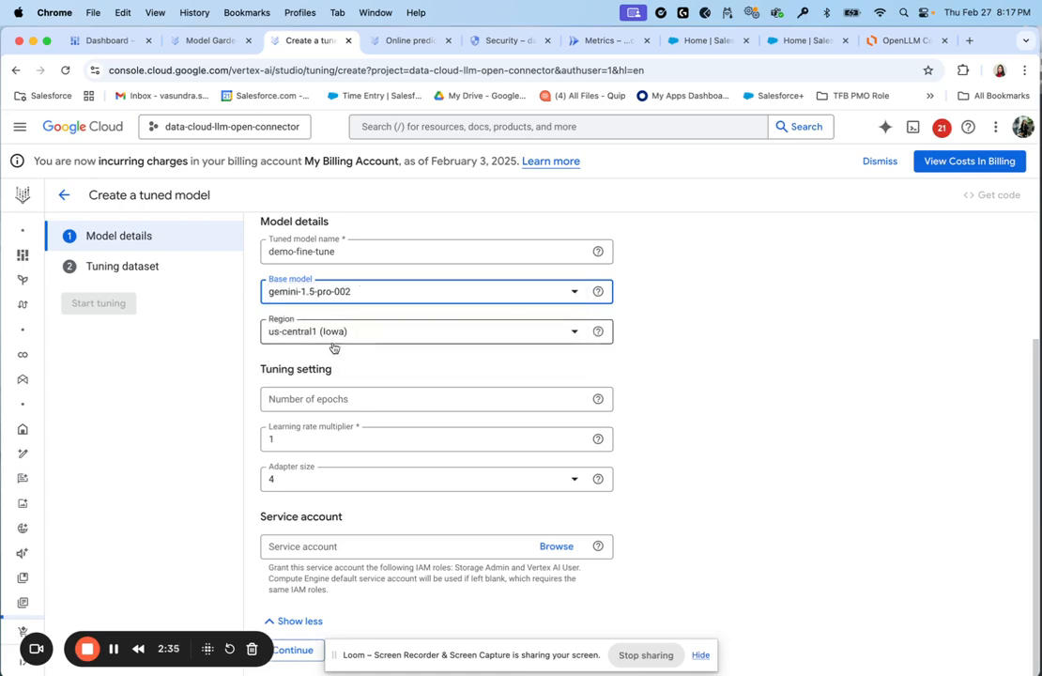
{"action": "left_click", "coordinate": [298, 402]}
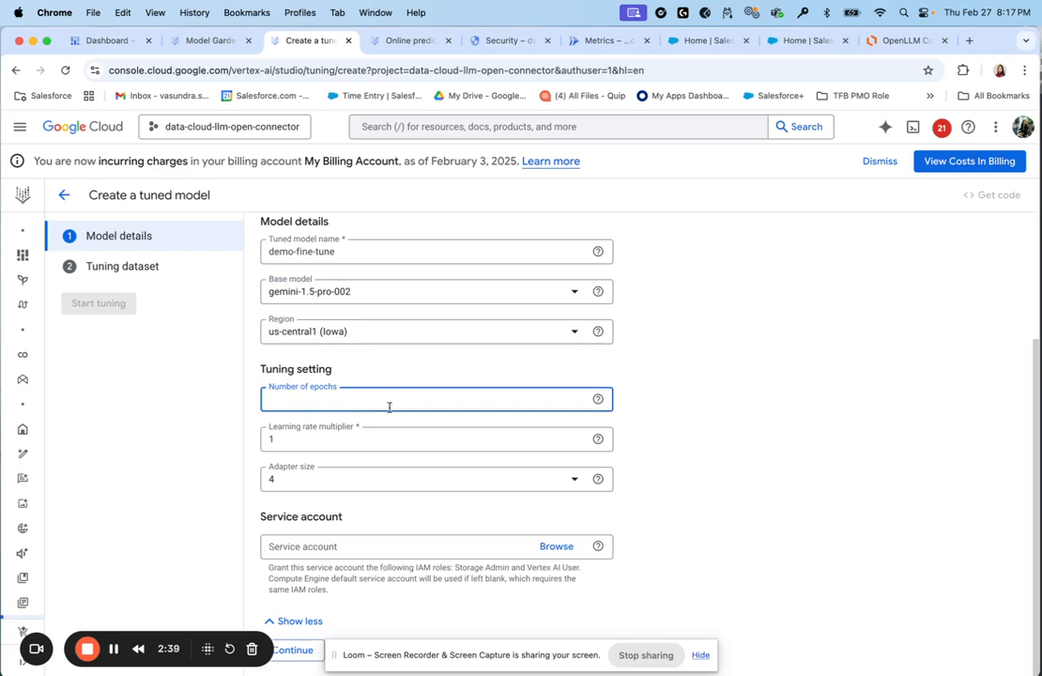
{"action": "left_click", "coordinate": [724, 435]}
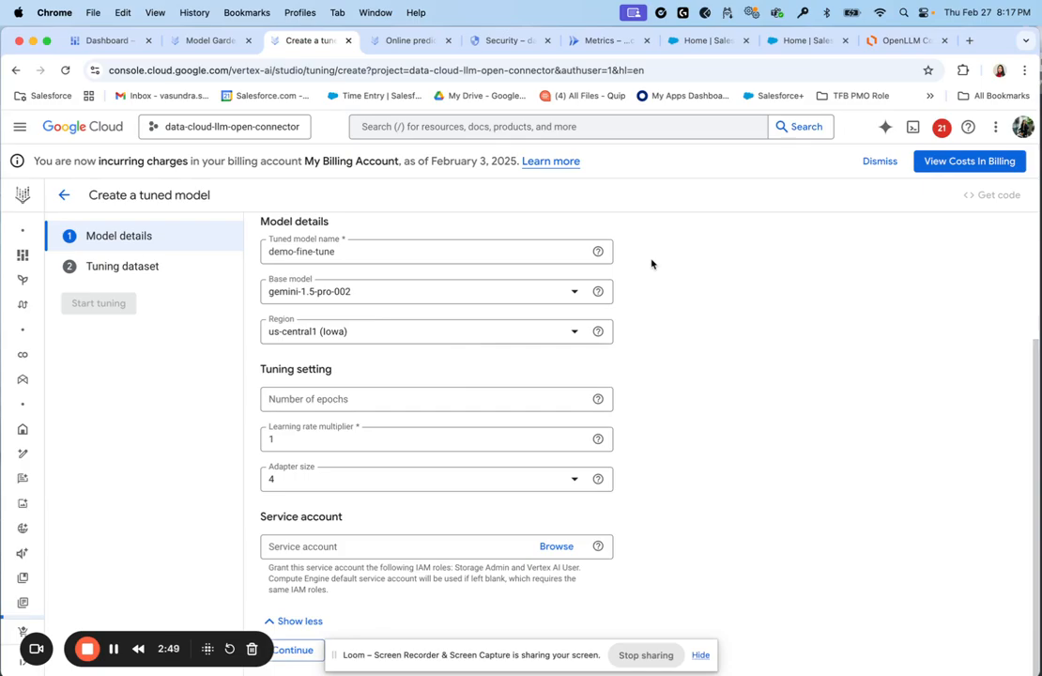
Bring the Sublime Text window with train.jsonl's maintenance Q&A examples to the front
{"action": "key", "text": "ctrl+Up"}
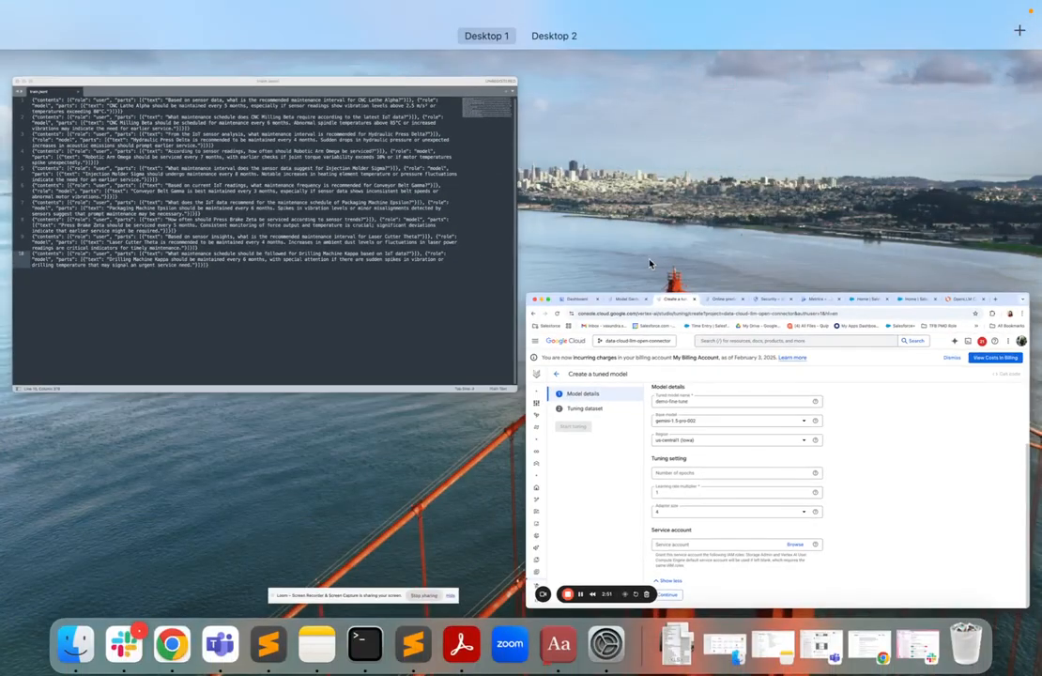
{"action": "left_click", "coordinate": [266, 195]}
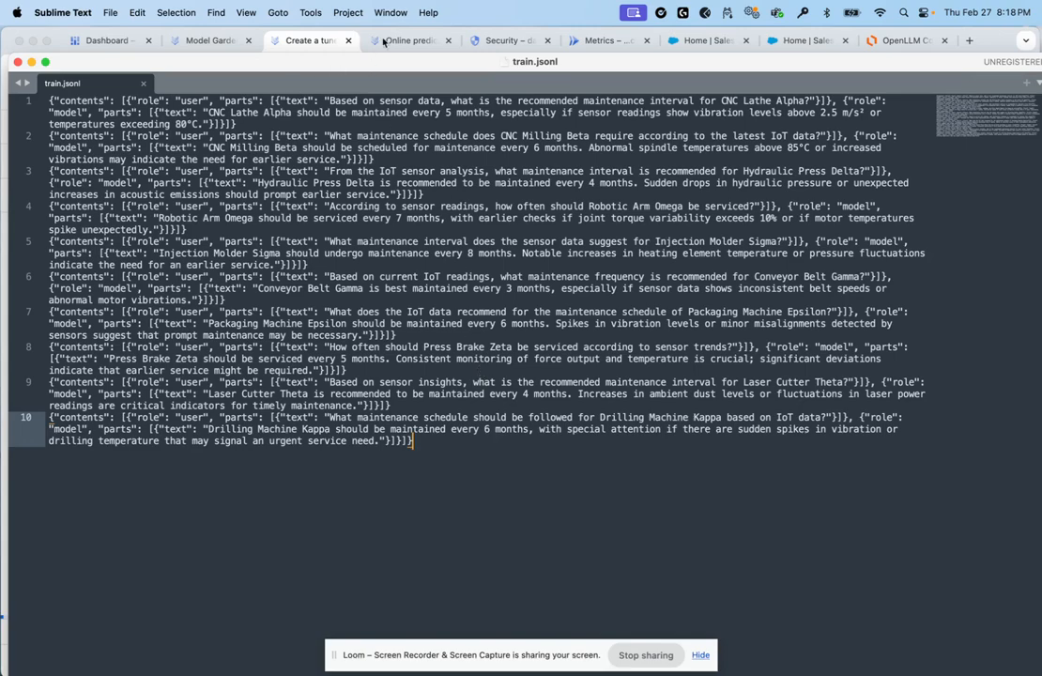
Review the deployed online prediction endpoints, glancing at the tuning form and train.jsonl in between
{"action": "left_click", "coordinate": [212, 43]}
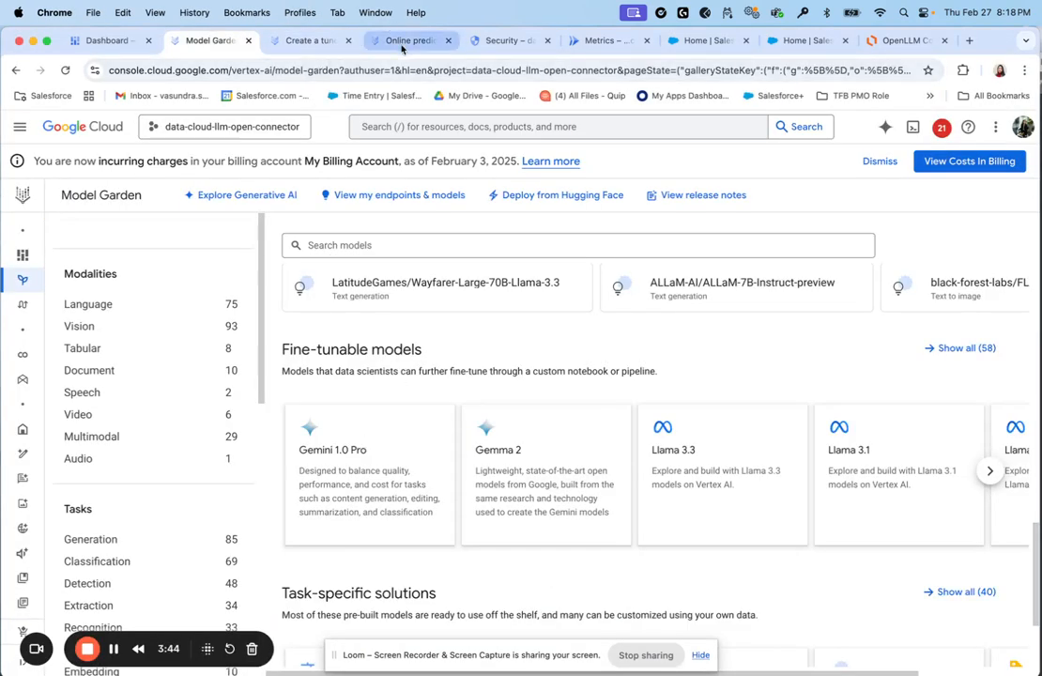
{"action": "left_click", "coordinate": [408, 41]}
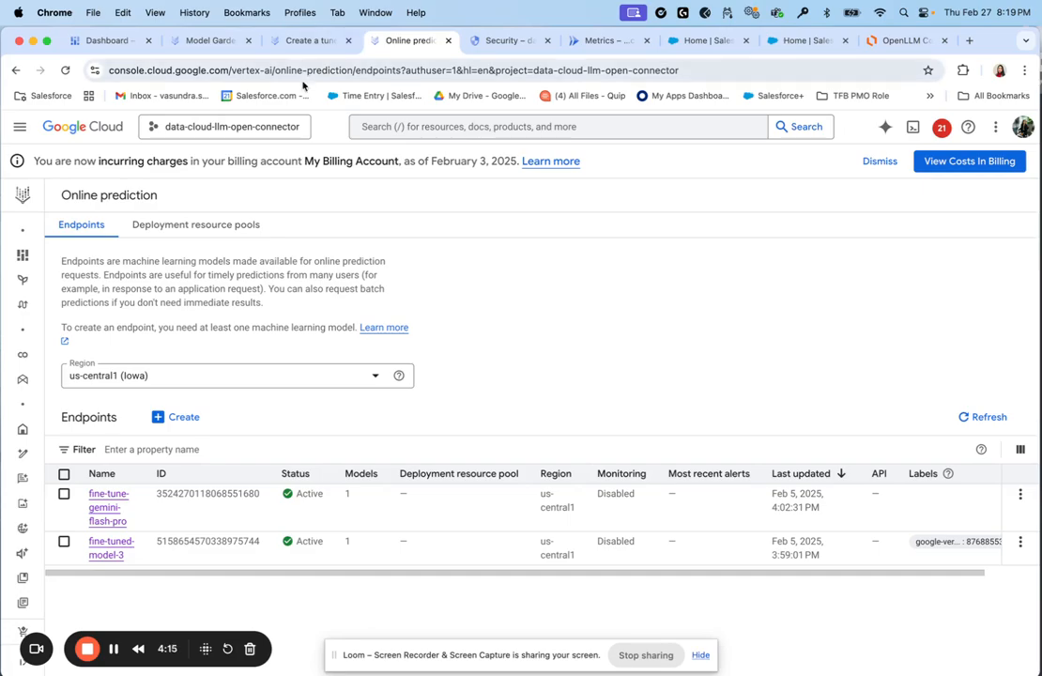
{"action": "left_click", "coordinate": [305, 47]}
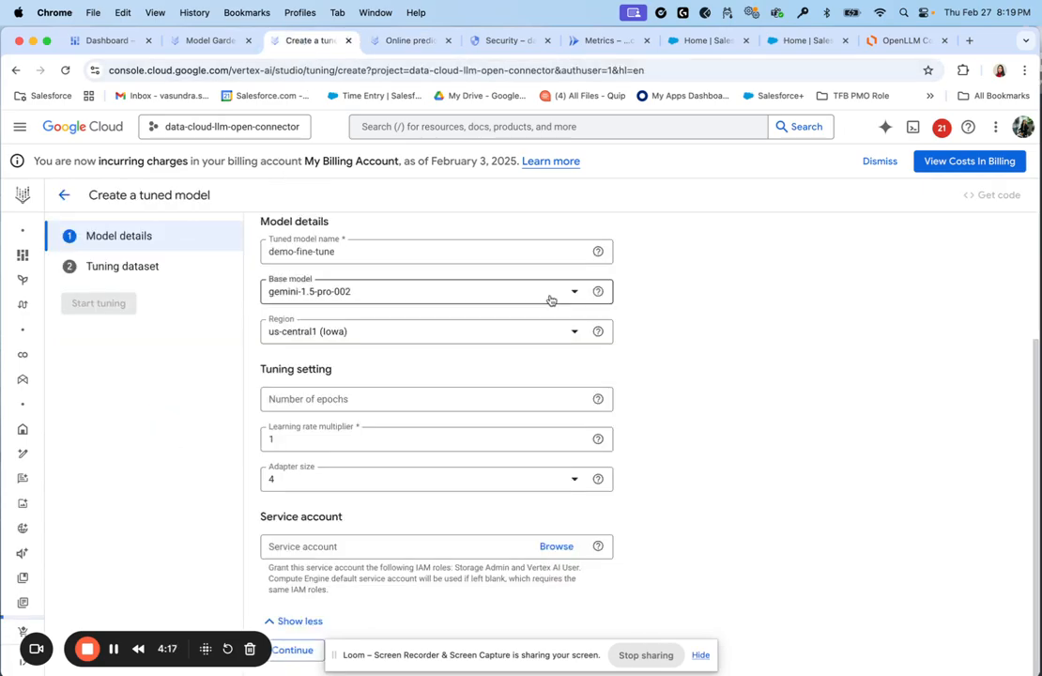
{"action": "key", "text": "ctrl+Up"}
{"action": "left_click", "coordinate": [506, 299]}
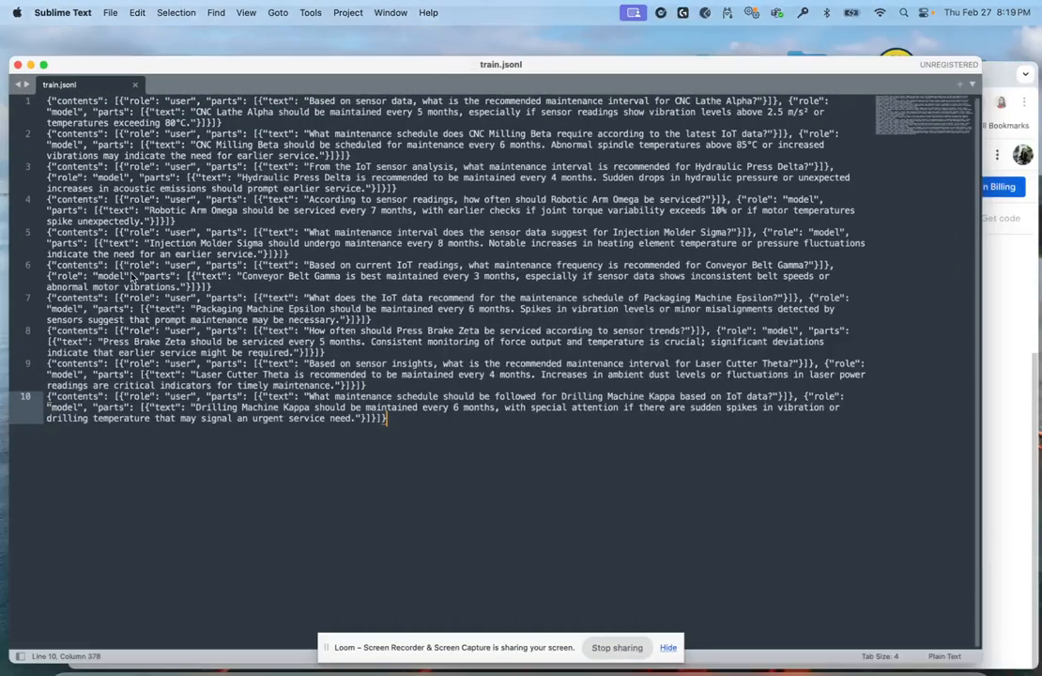
{"action": "key", "text": "ctrl+Up"}
{"action": "left_click", "coordinate": [658, 421]}
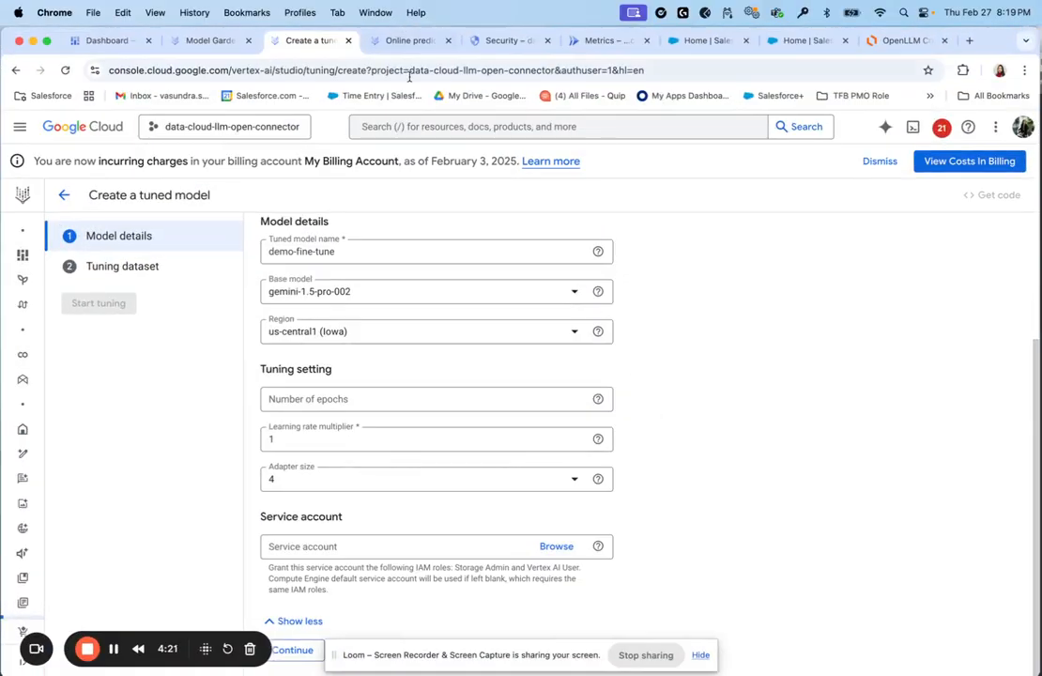
{"action": "left_click", "coordinate": [411, 44]}
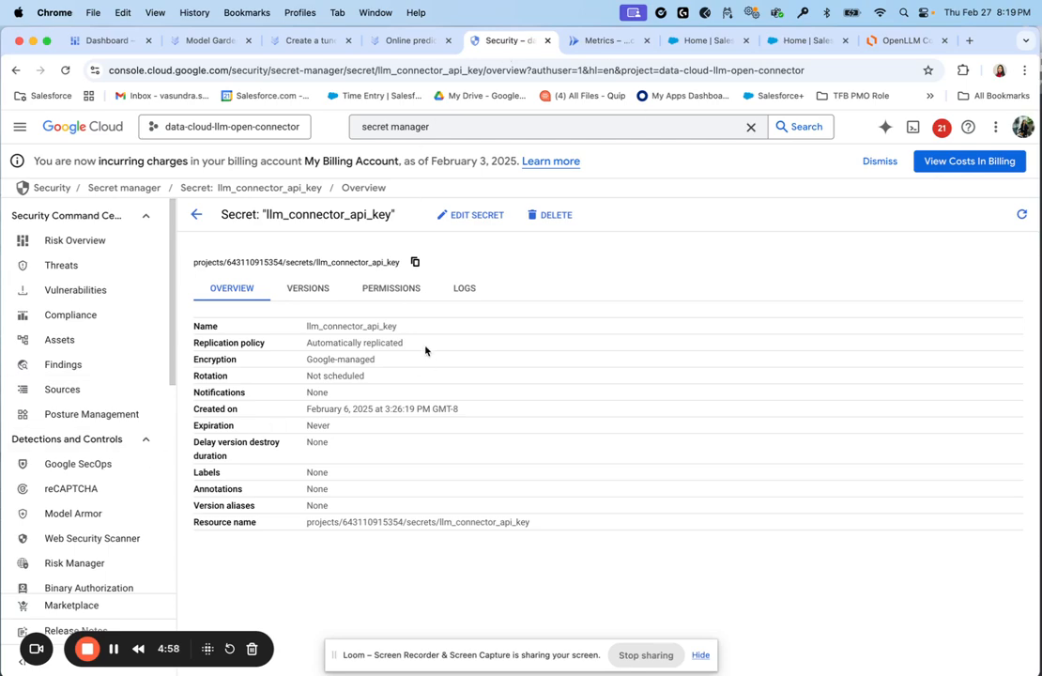
Inspect the llm_connector_api_key secret's permissions and overview, then go to Cloud Run services
{"action": "left_click", "coordinate": [196, 214]}
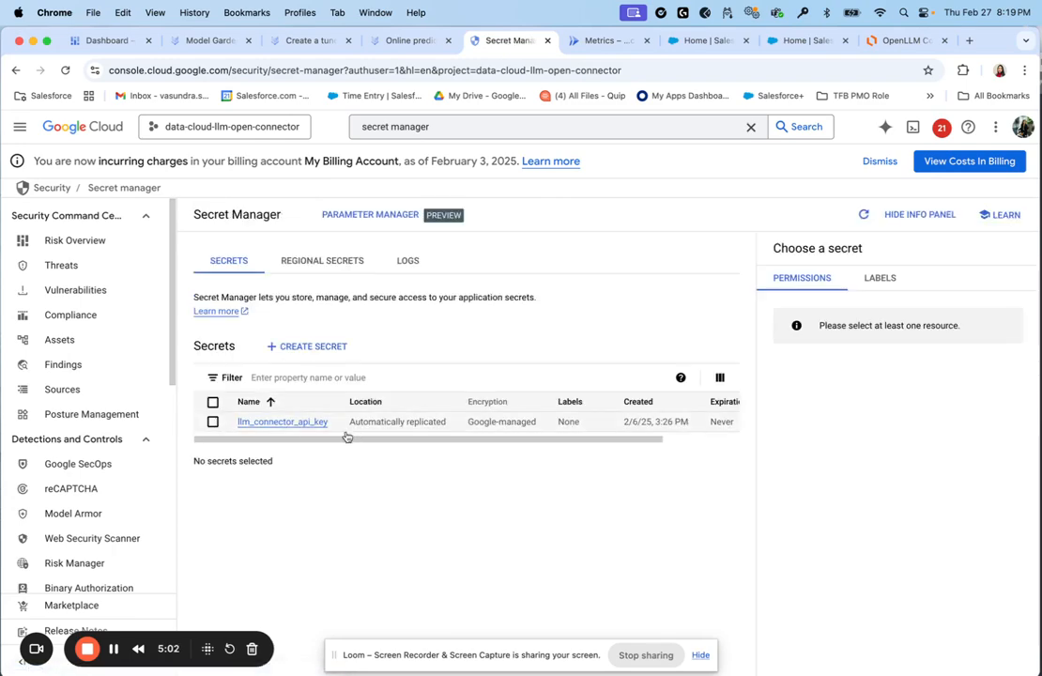
{"action": "left_click", "coordinate": [291, 424]}
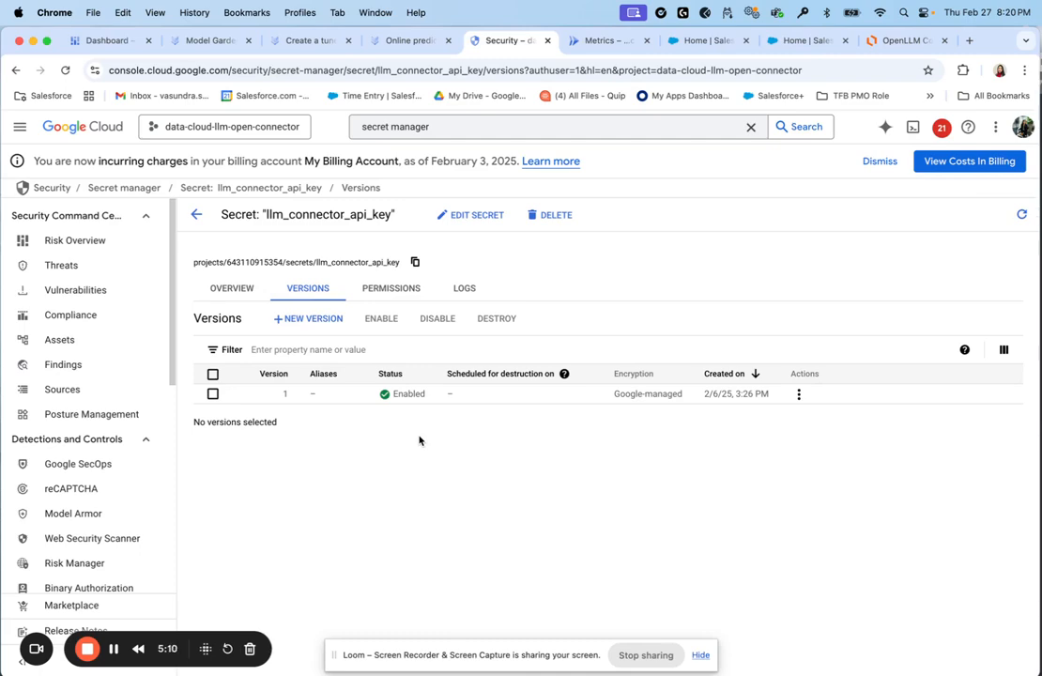
{"action": "left_click", "coordinate": [388, 287]}
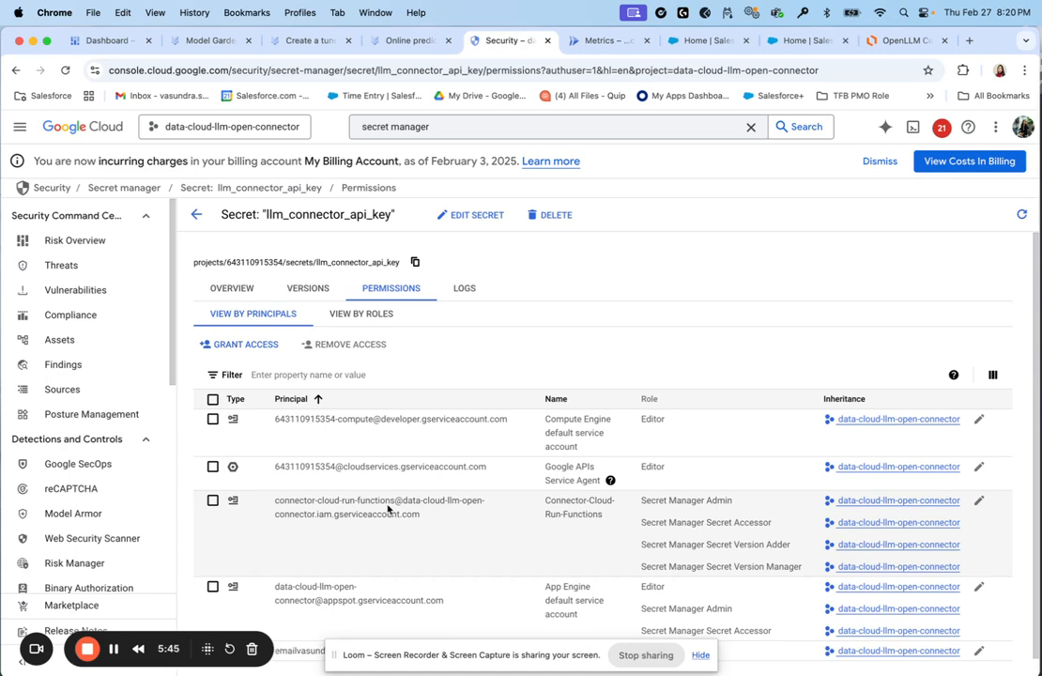
{"action": "left_click", "coordinate": [234, 288]}
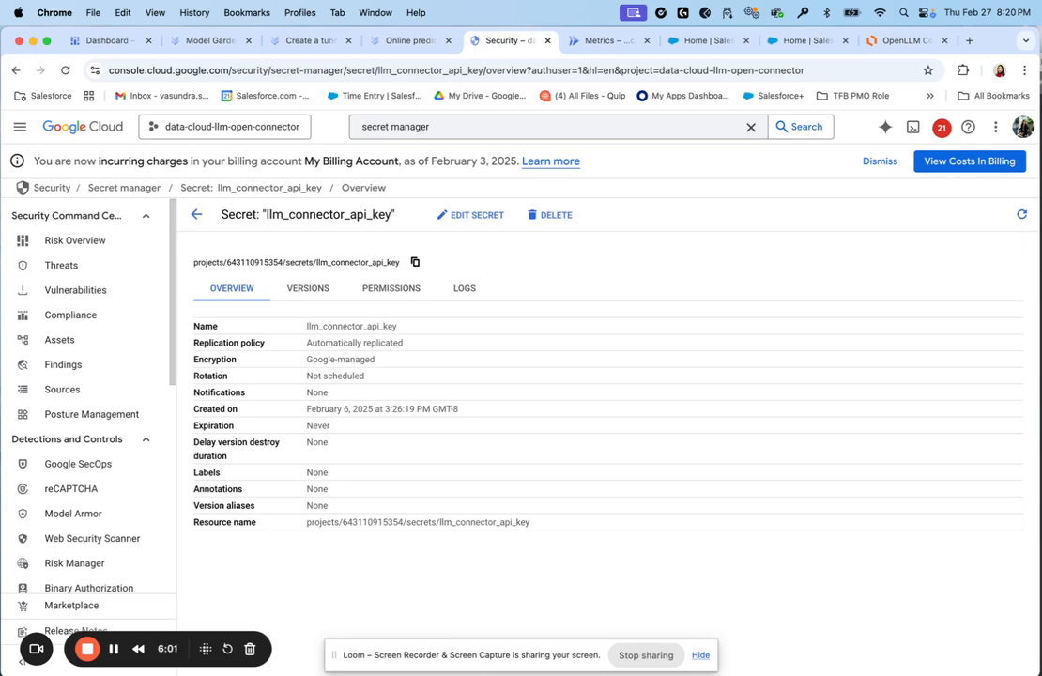
{"action": "left_click", "coordinate": [594, 43]}
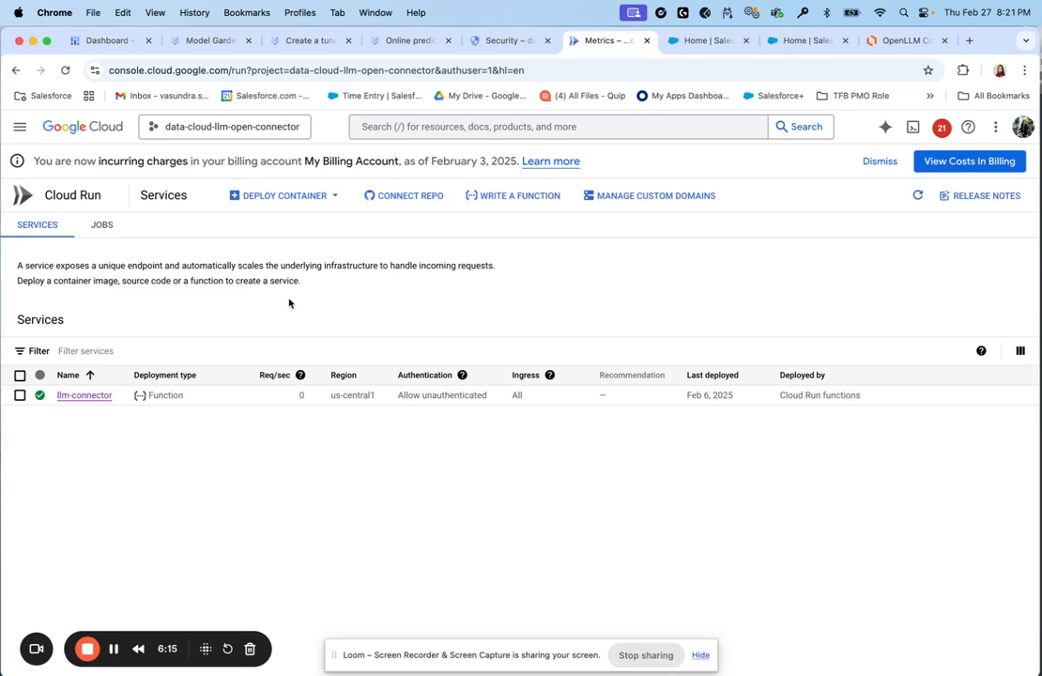
Recheck the secret overview, then open llm-connector from the Cloud Run services table
{"action": "left_click", "coordinate": [494, 41]}
{"action": "left_click", "coordinate": [597, 43]}
{"action": "left_click", "coordinate": [108, 398]}
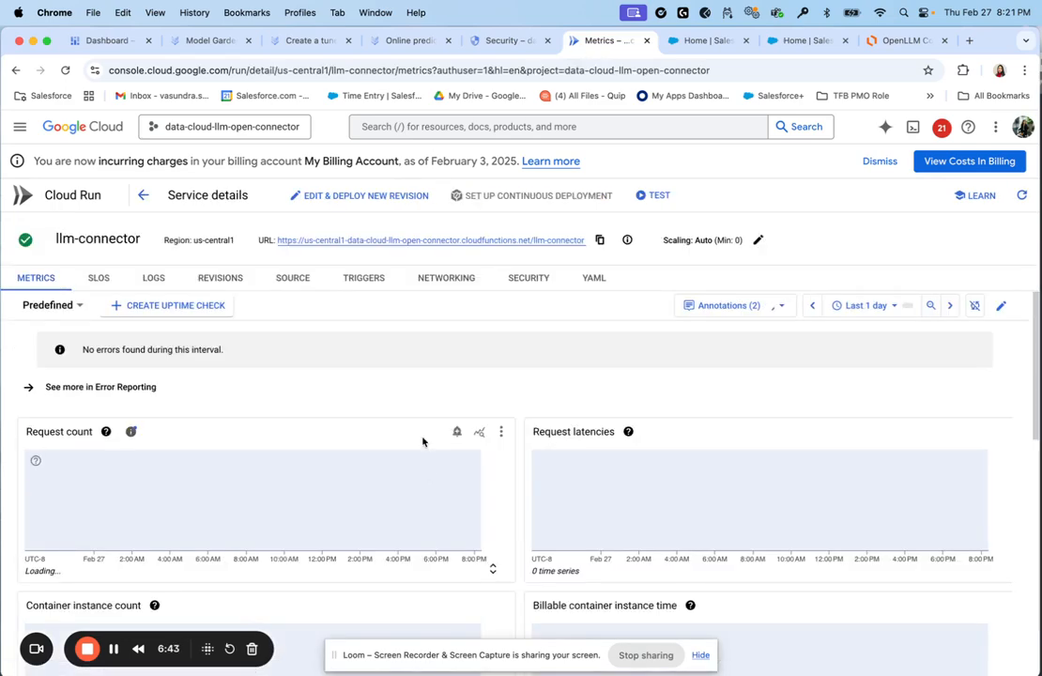
{"action": "left_click", "coordinate": [302, 282]}
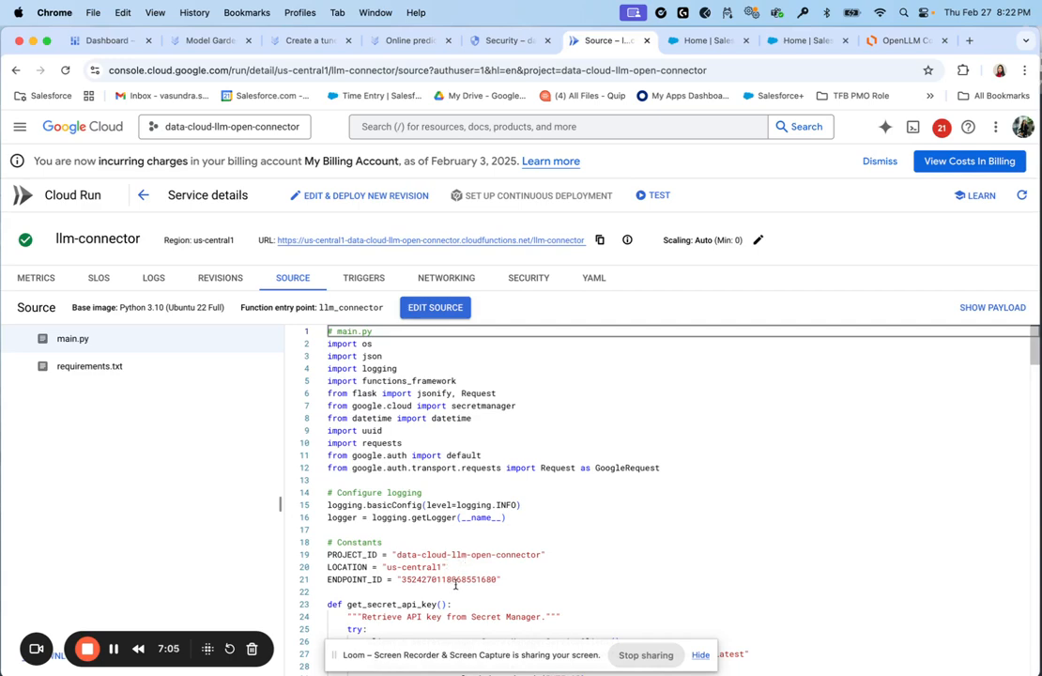
{"action": "scroll", "coordinate": [394, 502], "scroll_direction": "down", "scroll_amount": 2}
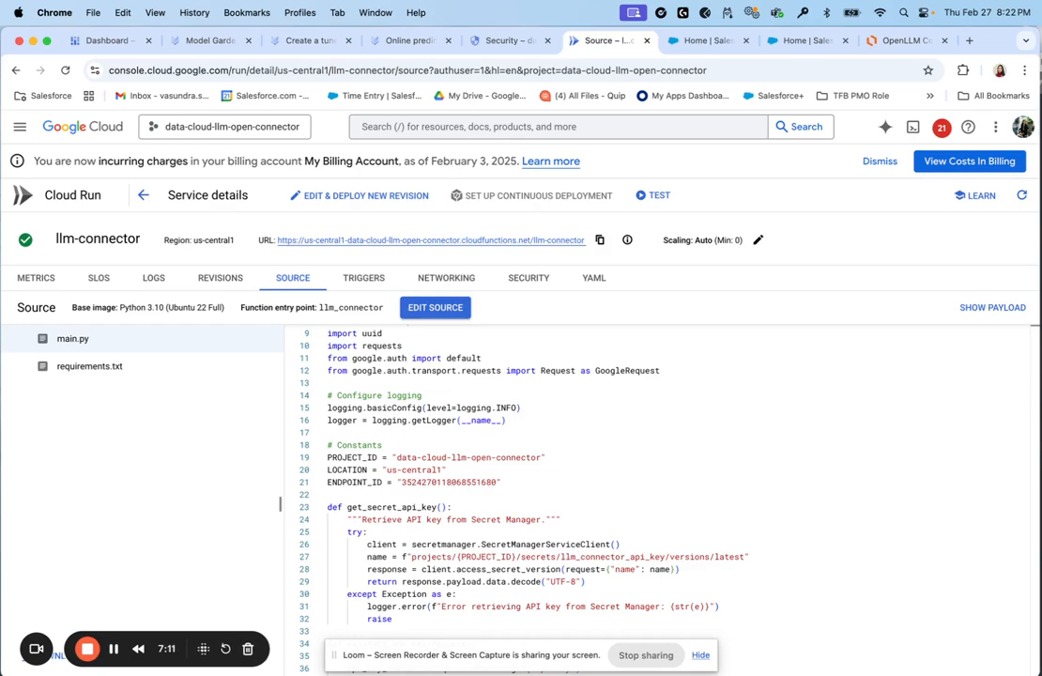
{"action": "scroll", "coordinate": [406, 437], "scroll_direction": "down", "scroll_amount": 4}
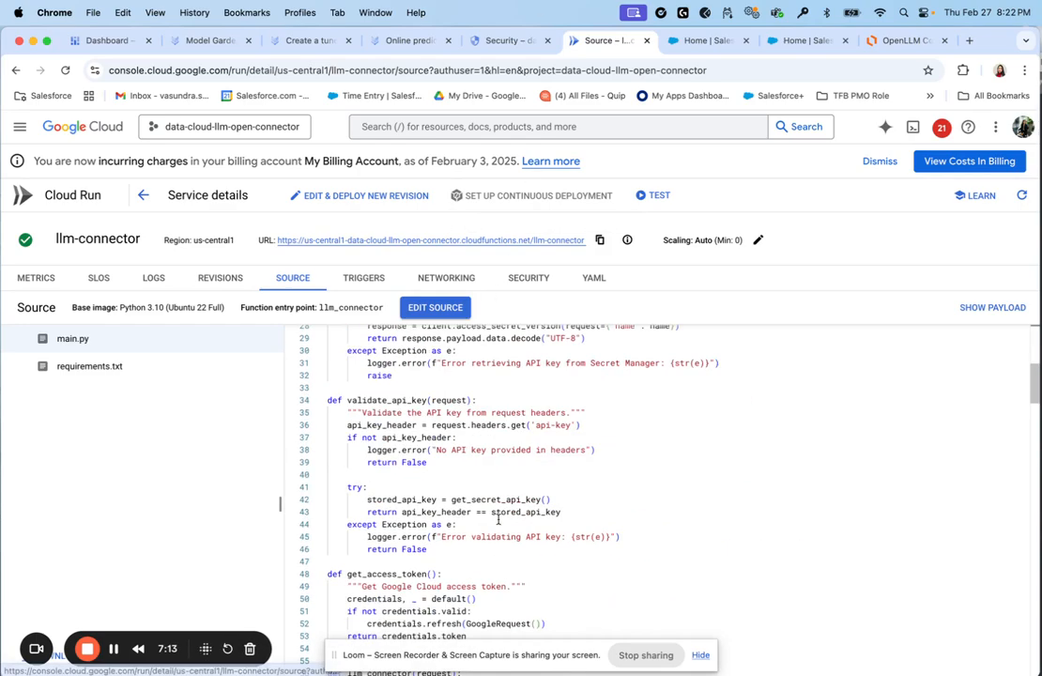
{"action": "scroll", "coordinate": [405, 437], "scroll_direction": "up", "scroll_amount": 3}
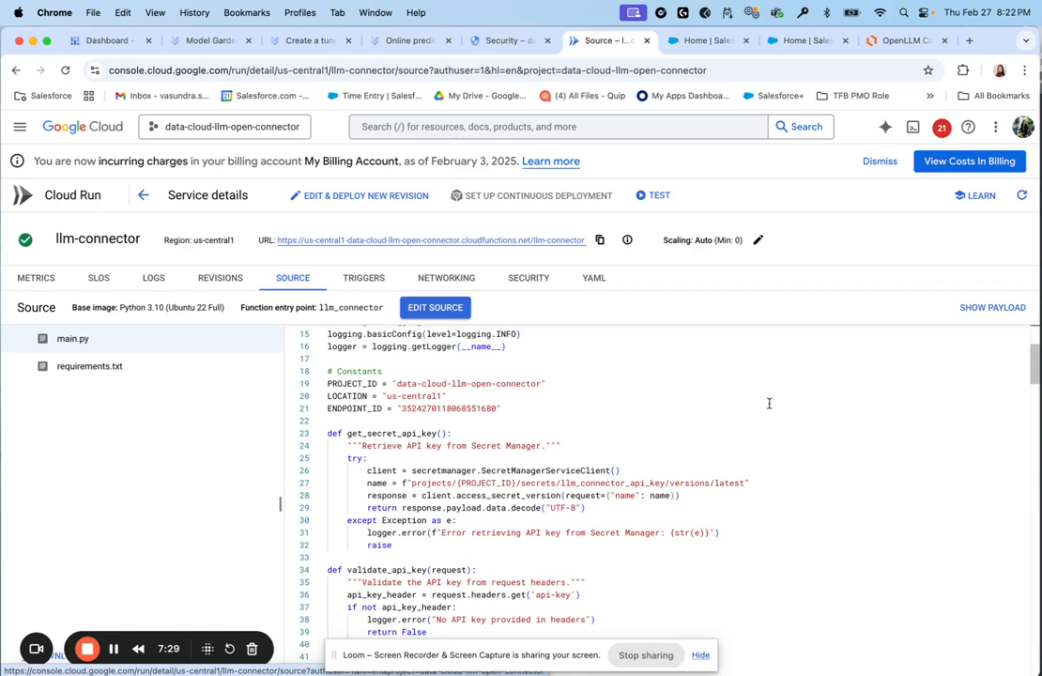
{"action": "scroll", "coordinate": [593, 445], "scroll_direction": "down", "scroll_amount": 5}
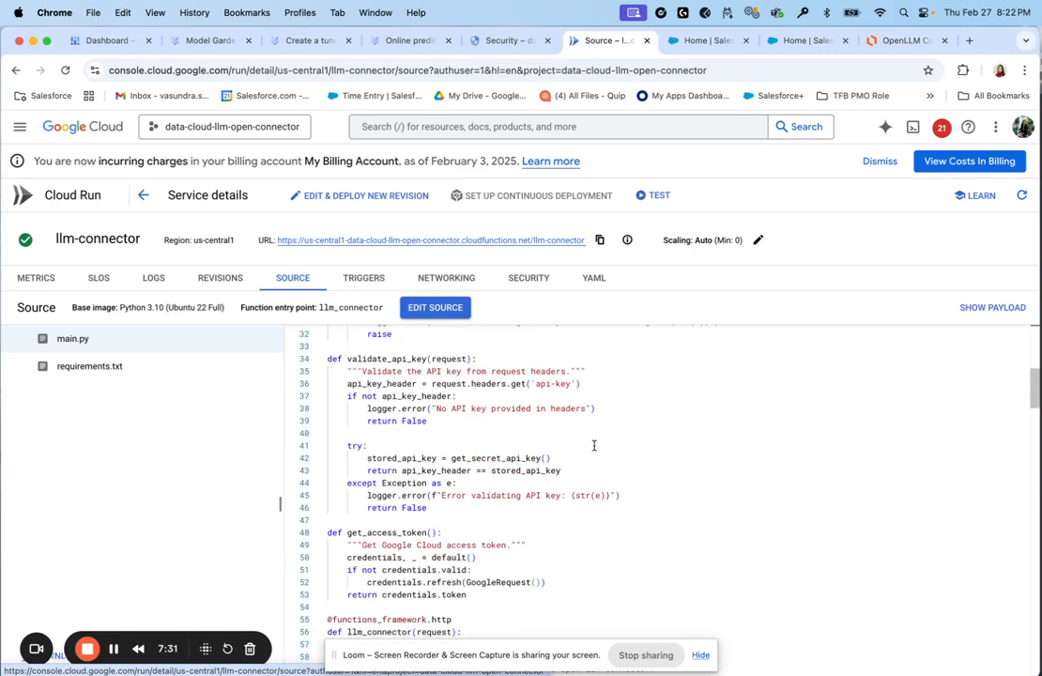
{"action": "scroll", "coordinate": [593, 443], "scroll_direction": "up", "scroll_amount": 1}
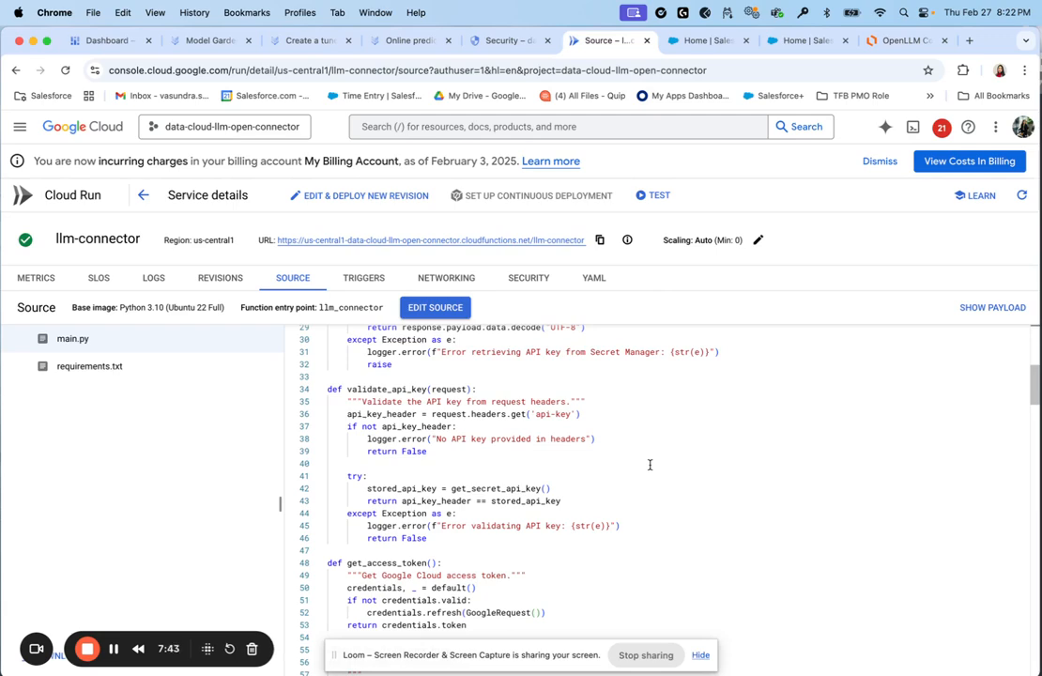
{"action": "scroll", "coordinate": [649, 463], "scroll_direction": "down", "scroll_amount": 2}
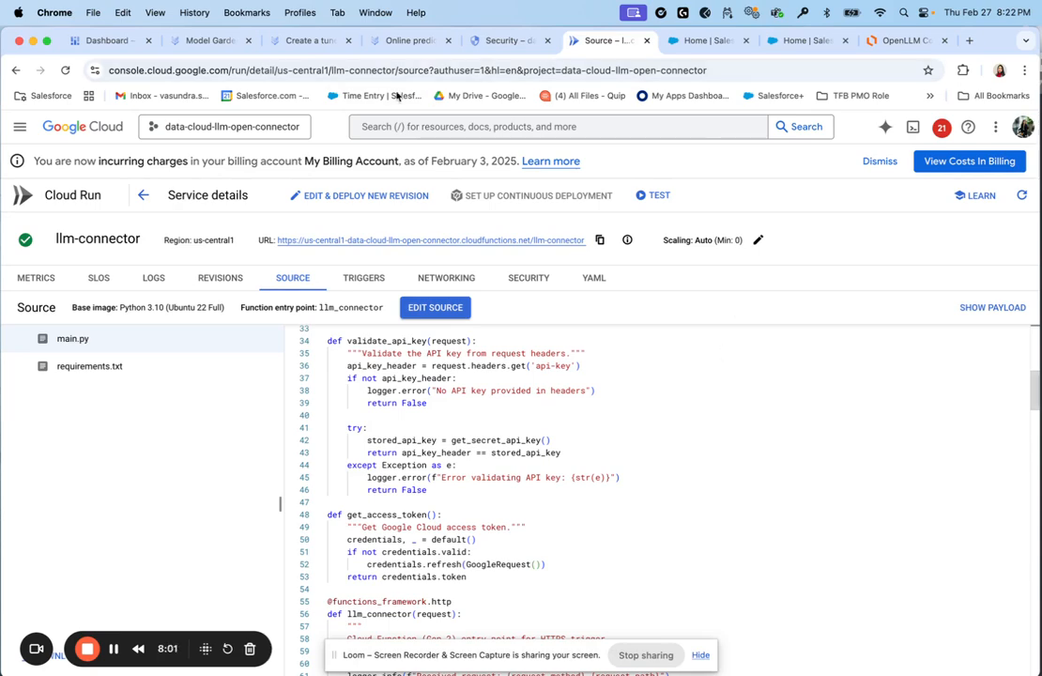
{"action": "scroll", "coordinate": [525, 445], "scroll_direction": "down", "scroll_amount": 3}
{"action": "scroll", "coordinate": [490, 529], "scroll_direction": "down", "scroll_amount": 3}
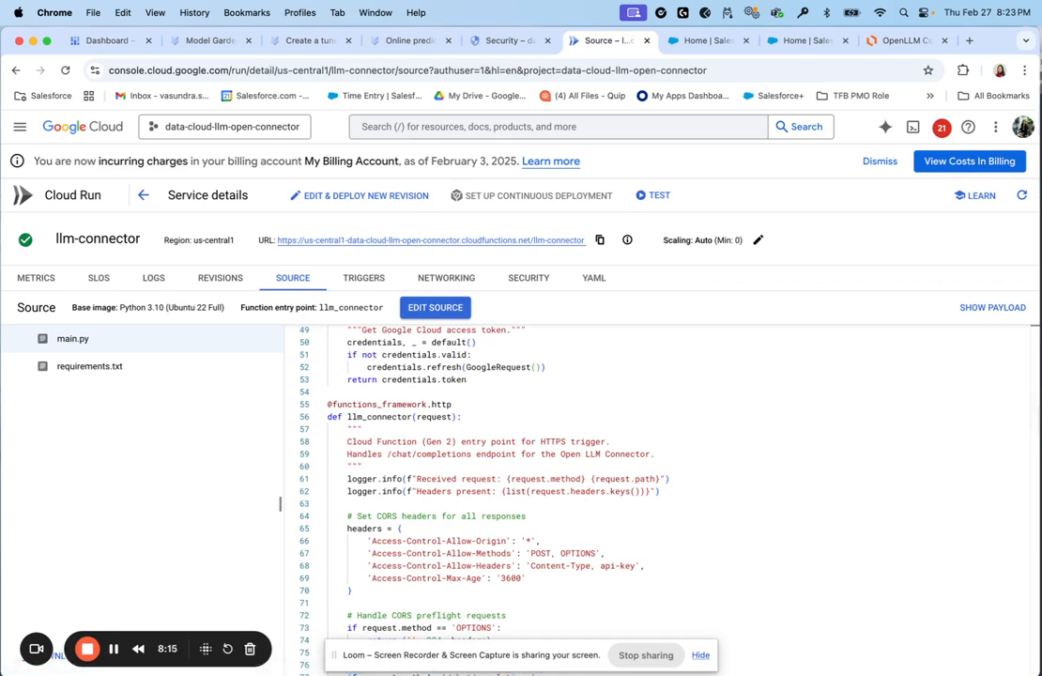
{"action": "scroll", "coordinate": [607, 515], "scroll_direction": "down", "scroll_amount": 2}
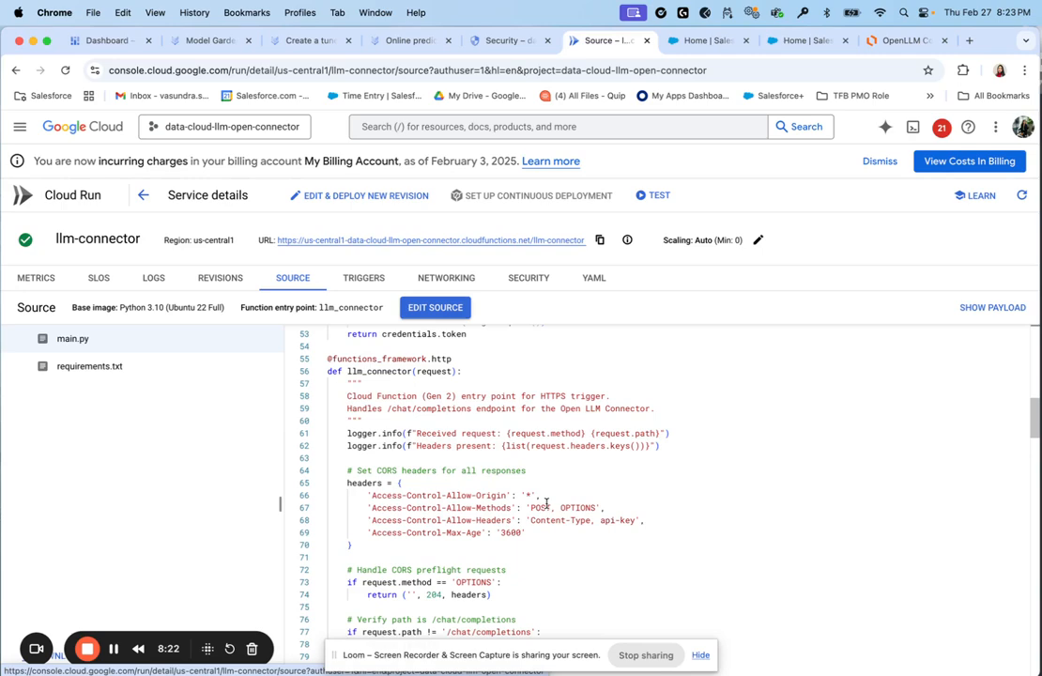
{"action": "scroll", "coordinate": [547, 506], "scroll_direction": "down", "scroll_amount": 5}
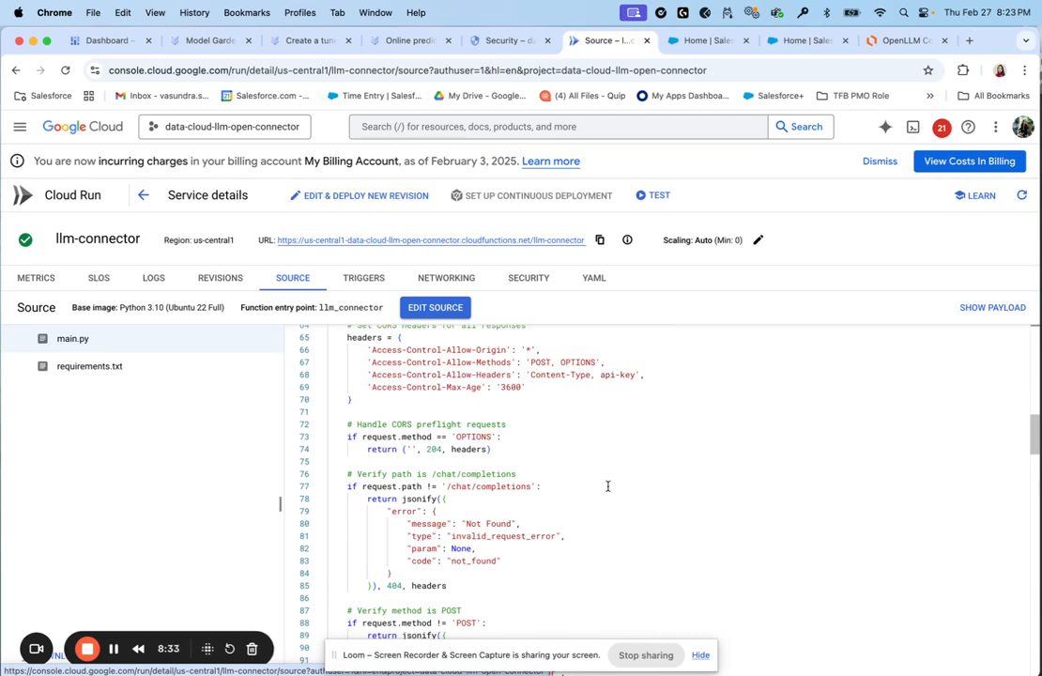
{"action": "scroll", "coordinate": [610, 486], "scroll_direction": "down", "scroll_amount": 3}
{"action": "scroll", "coordinate": [600, 488], "scroll_direction": "down", "scroll_amount": 5}
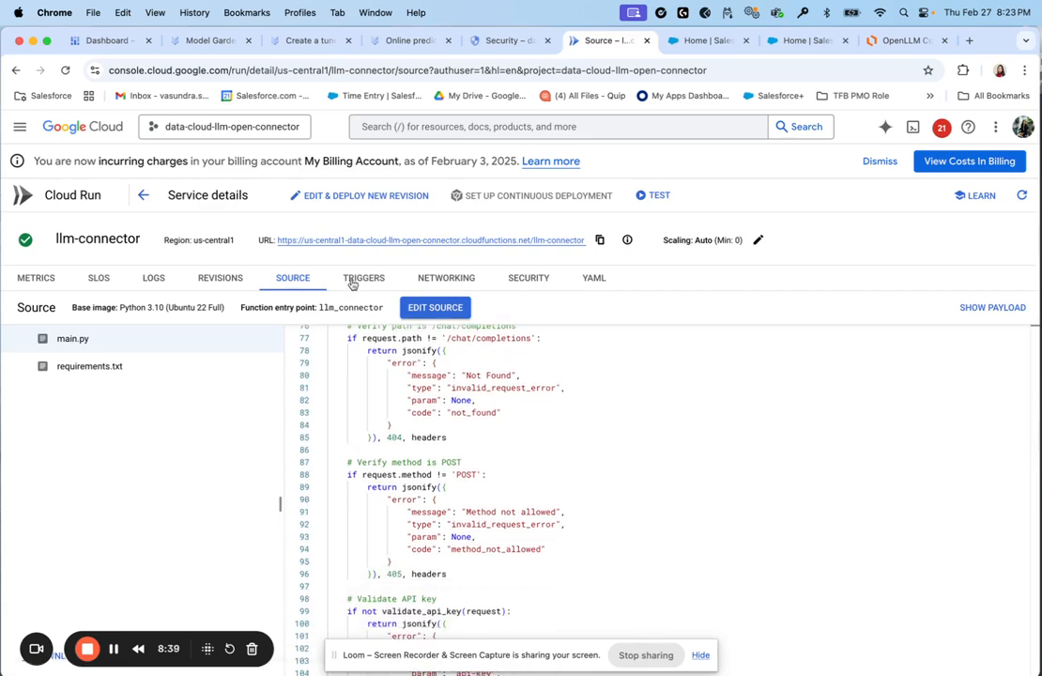
{"action": "scroll", "coordinate": [603, 510], "scroll_direction": "down", "scroll_amount": 2}
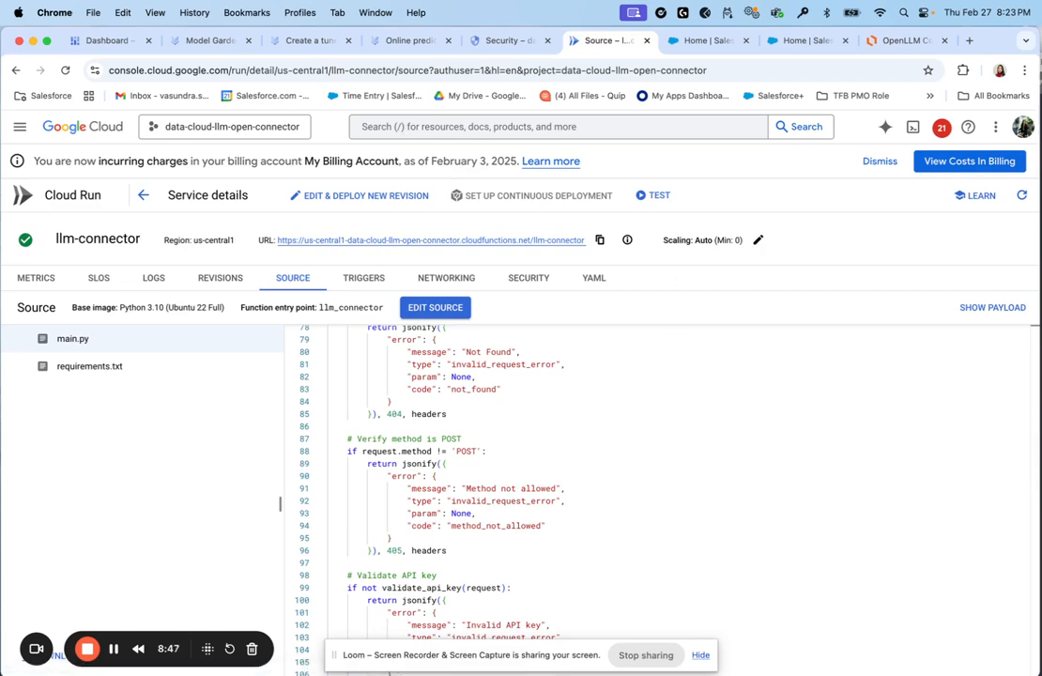
{"action": "scroll", "coordinate": [537, 422], "scroll_direction": "down", "scroll_amount": 5}
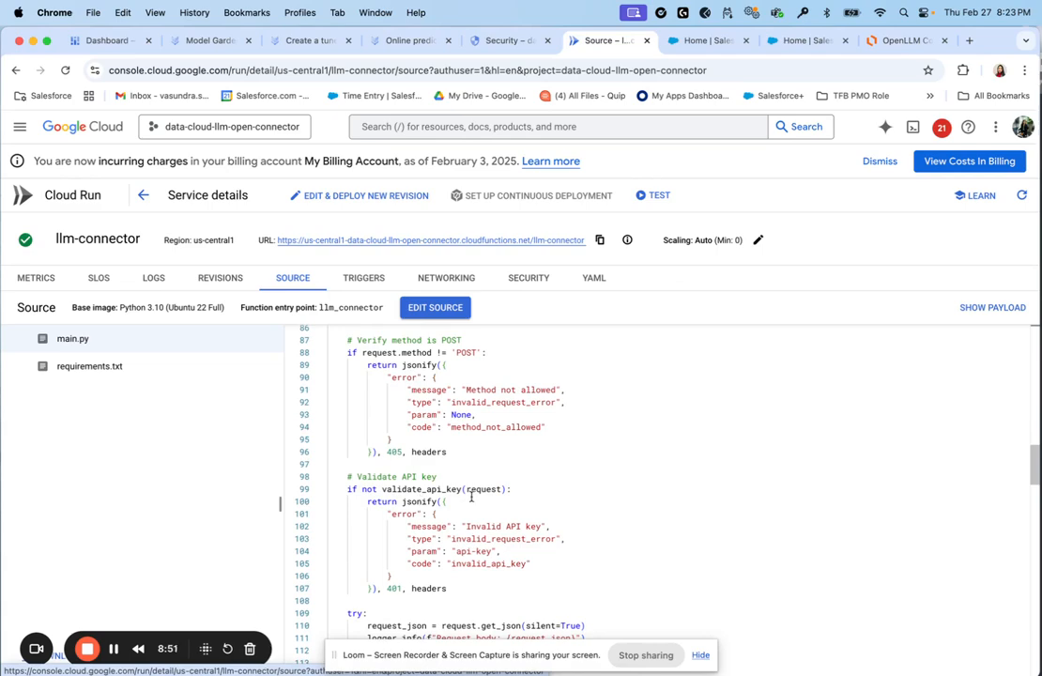
{"action": "scroll", "coordinate": [471, 498], "scroll_direction": "down", "scroll_amount": 10}
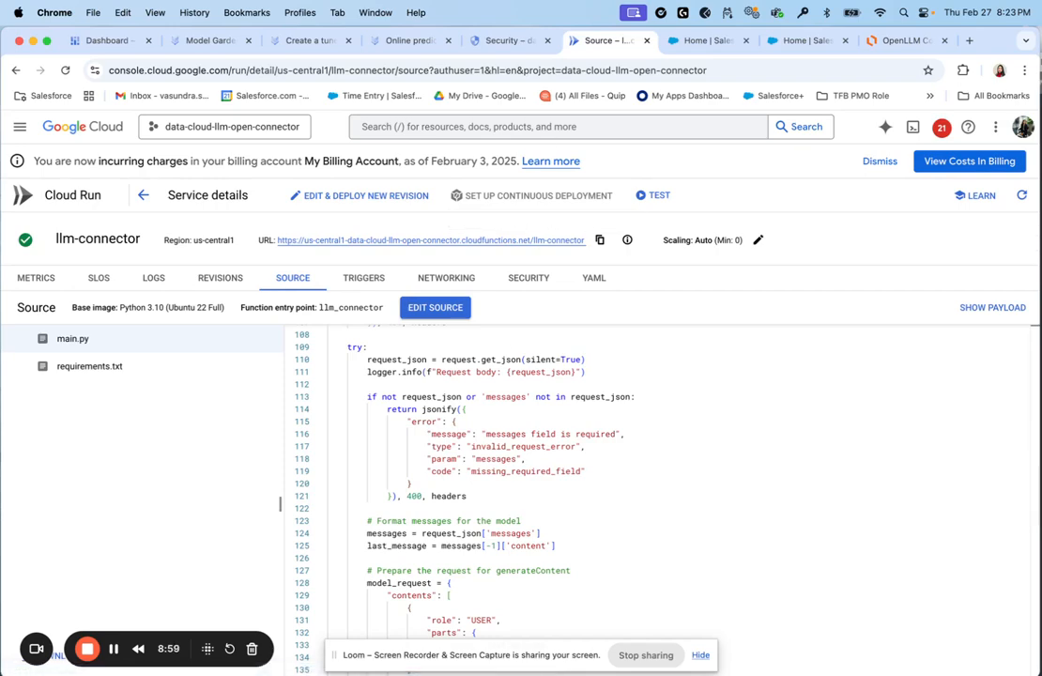
{"action": "scroll", "coordinate": [612, 437], "scroll_direction": "down", "scroll_amount": 1}
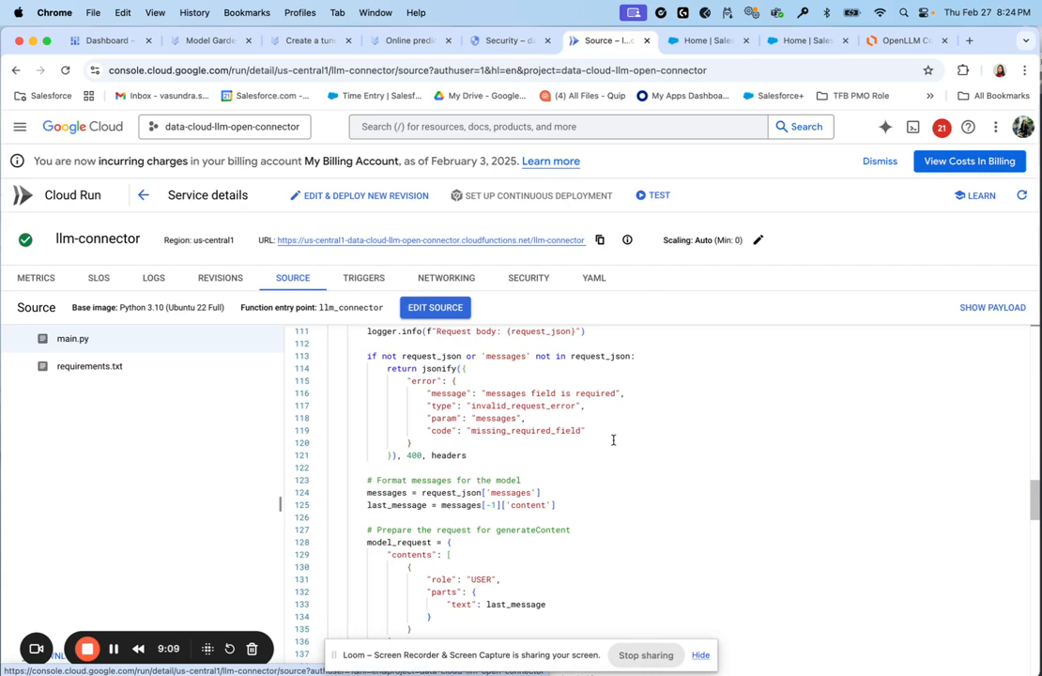
{"action": "scroll", "coordinate": [600, 549], "scroll_direction": "down", "scroll_amount": 2}
{"action": "scroll", "coordinate": [598, 548], "scroll_direction": "down", "scroll_amount": 5}
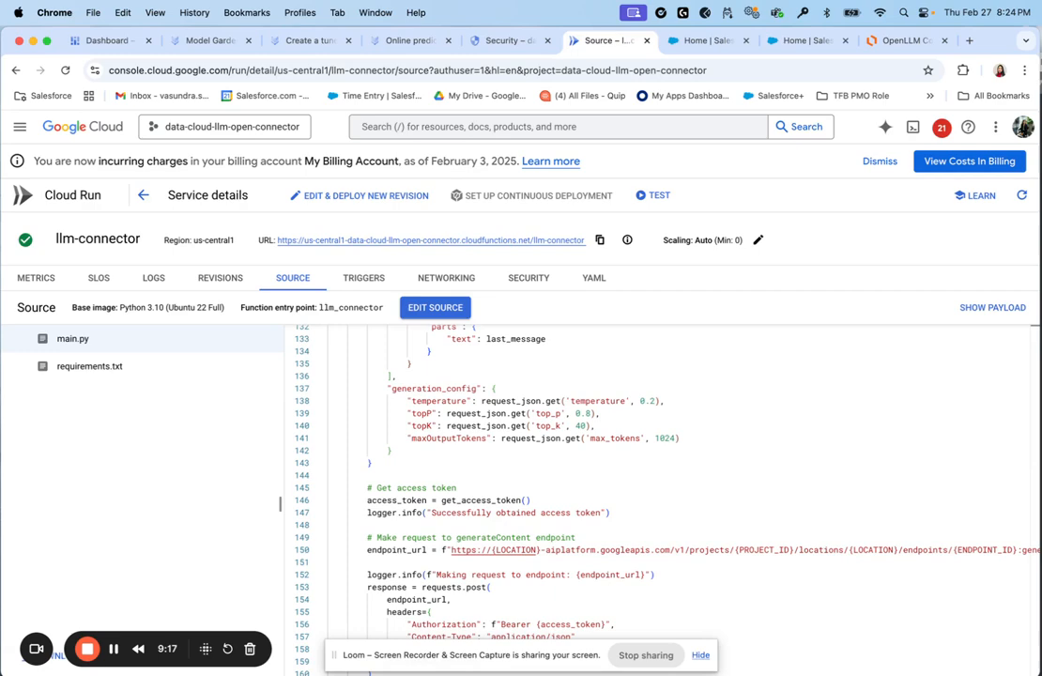
{"action": "scroll", "coordinate": [583, 478], "scroll_direction": "down", "scroll_amount": 2}
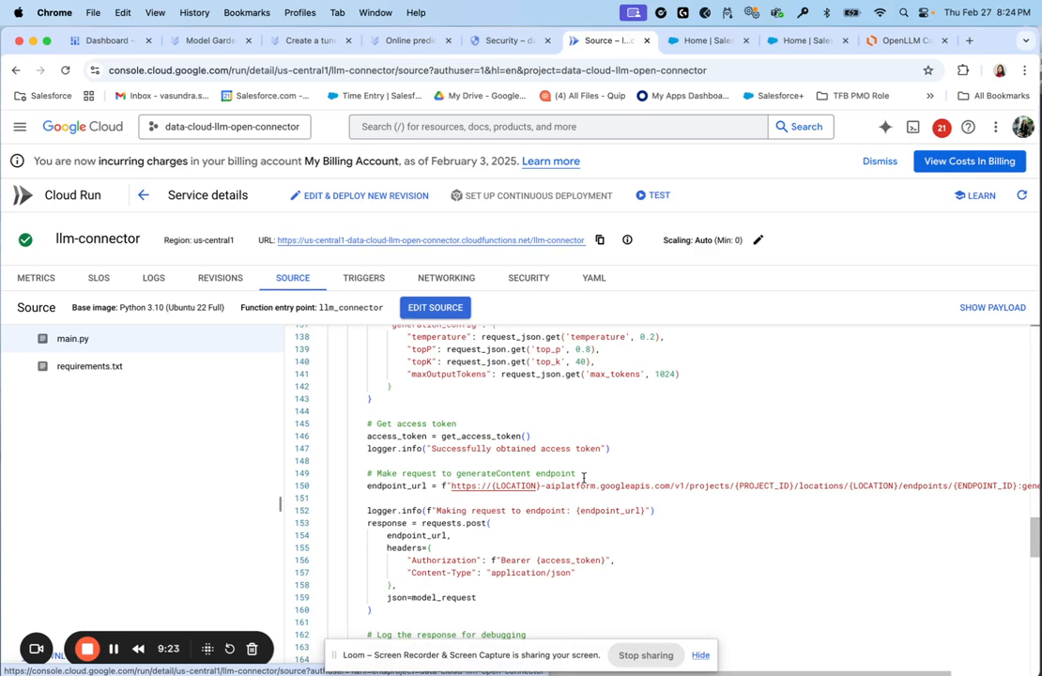
{"action": "scroll", "coordinate": [596, 490], "scroll_direction": "down", "scroll_amount": 3}
{"action": "scroll", "coordinate": [599, 502], "scroll_direction": "down", "scroll_amount": 2}
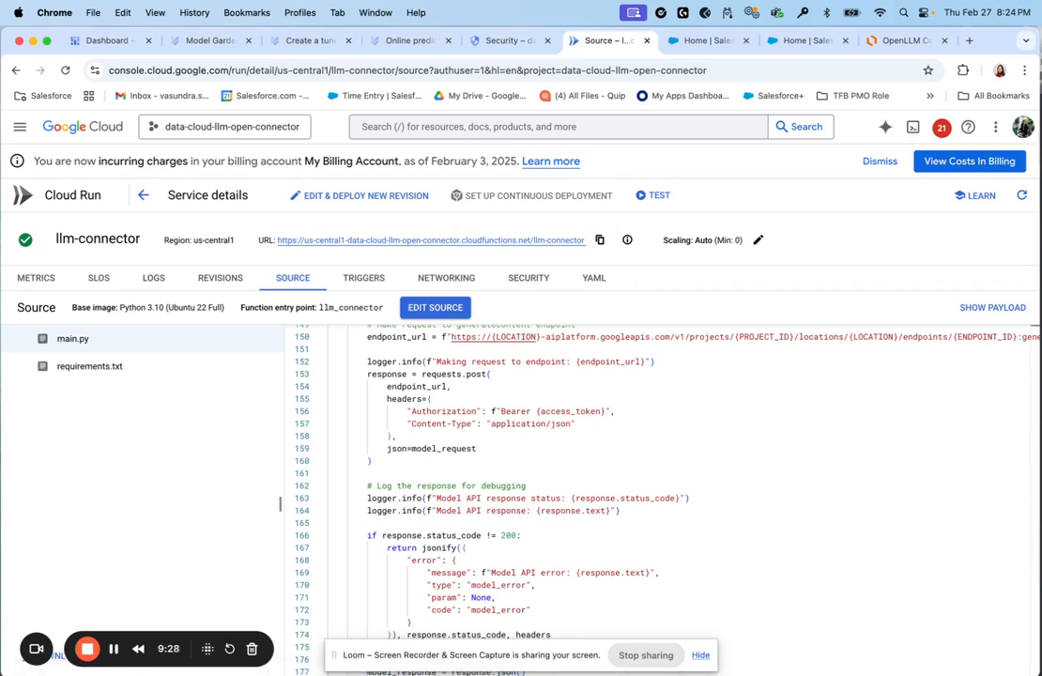
{"action": "scroll", "coordinate": [592, 427], "scroll_direction": "down", "scroll_amount": 2}
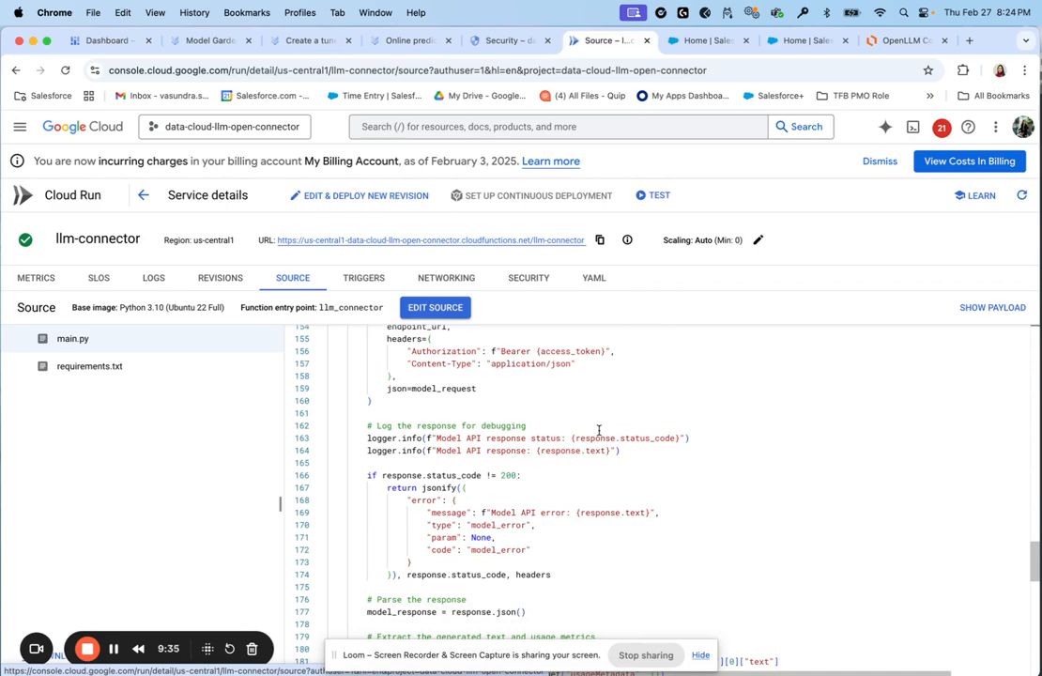
{"action": "scroll", "coordinate": [563, 474], "scroll_direction": "down", "scroll_amount": 5}
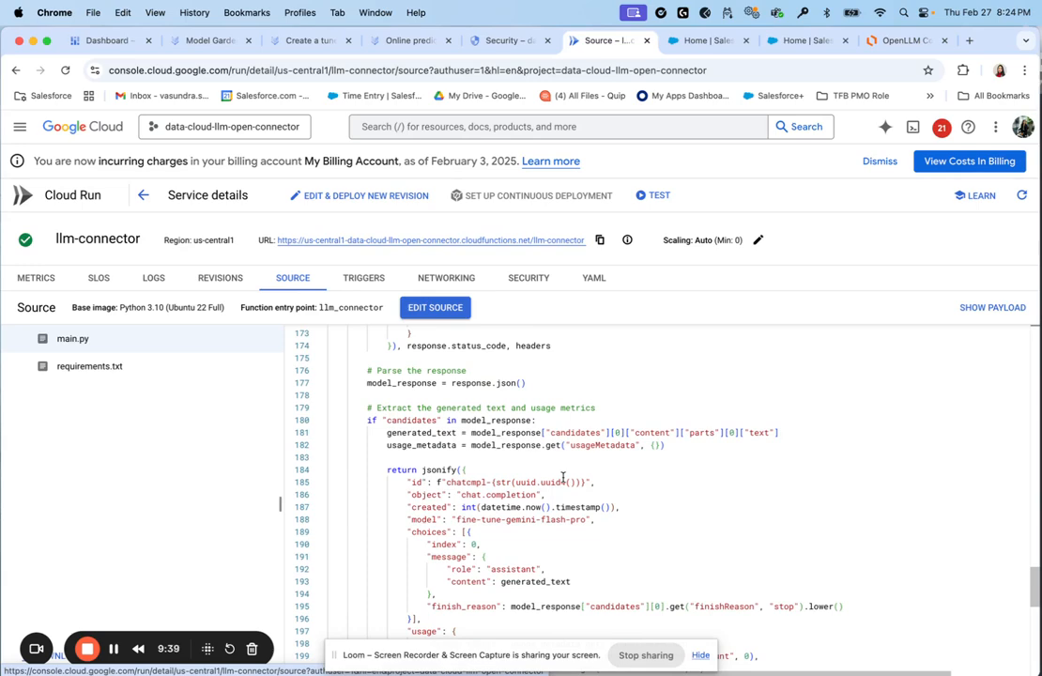
{"action": "scroll", "coordinate": [564, 478], "scroll_direction": "down", "scroll_amount": 10}
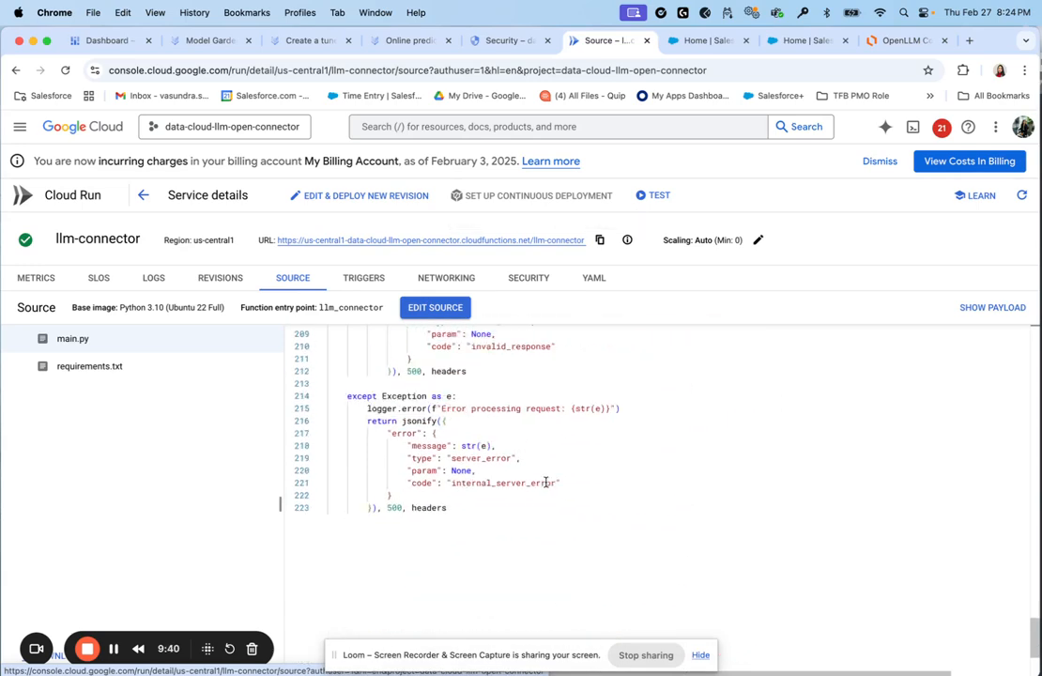
{"action": "scroll", "coordinate": [560, 460], "scroll_direction": "up", "scroll_amount": 12}
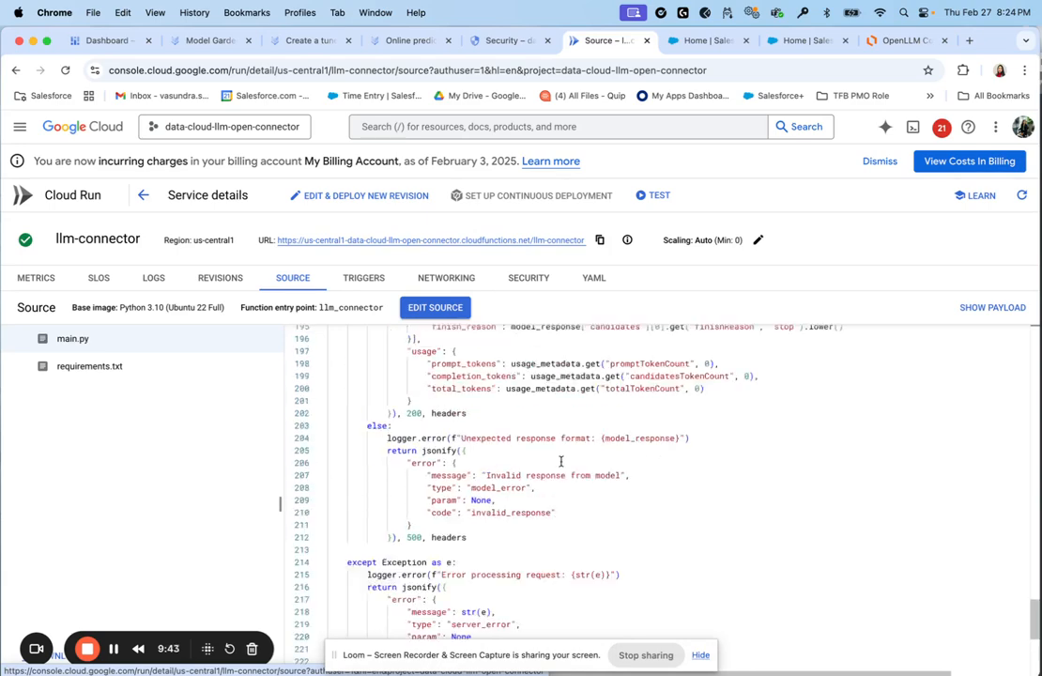
{"action": "scroll", "coordinate": [558, 458], "scroll_direction": "up", "scroll_amount": 20}
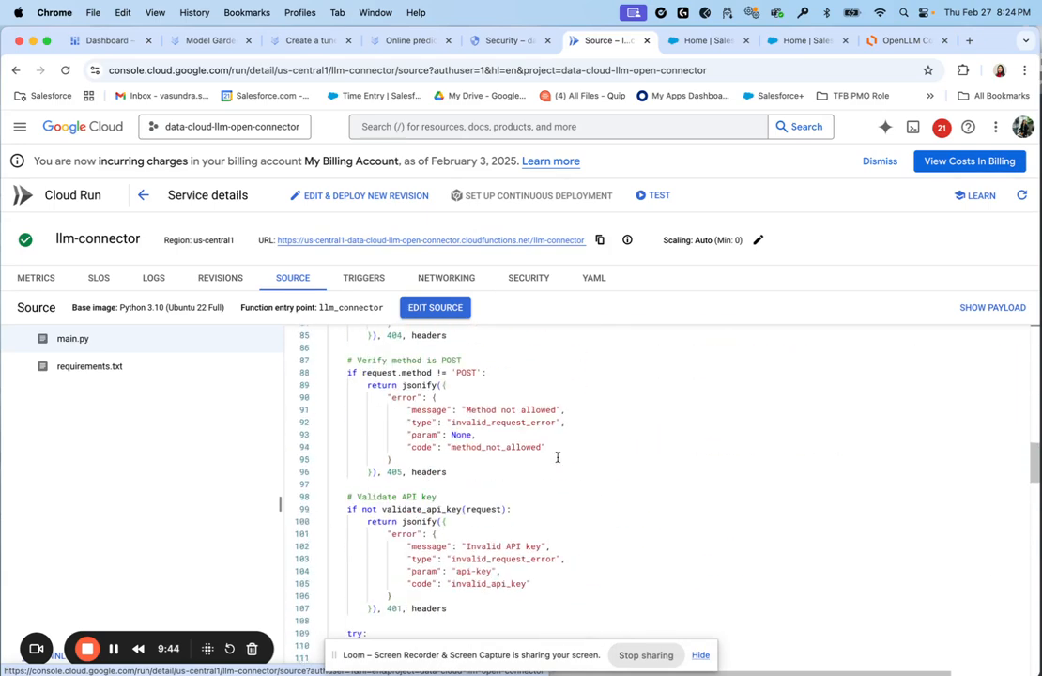
{"action": "scroll", "coordinate": [556, 454], "scroll_direction": "up", "scroll_amount": 2}
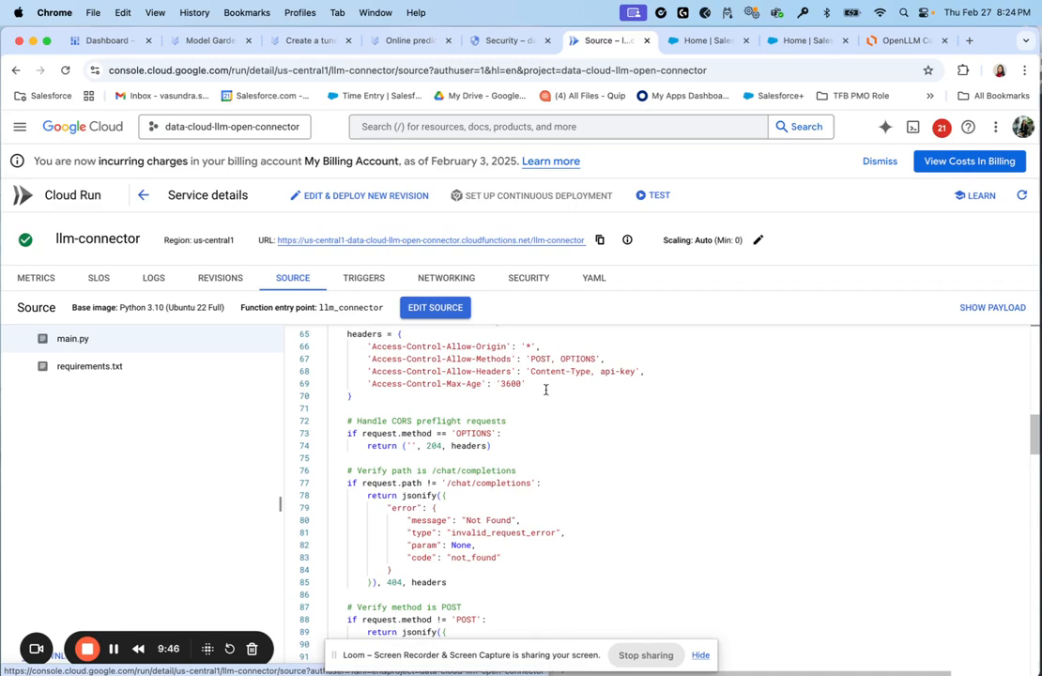
{"action": "scroll", "coordinate": [567, 476], "scroll_direction": "up", "scroll_amount": 14}
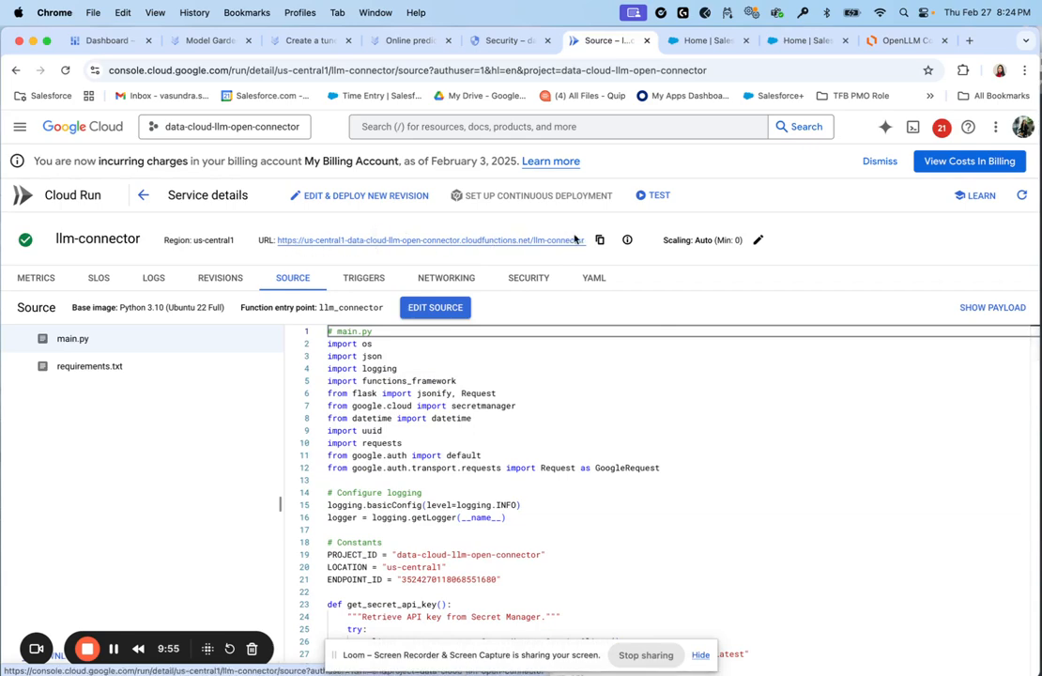
{"action": "left_click", "coordinate": [532, 276]}
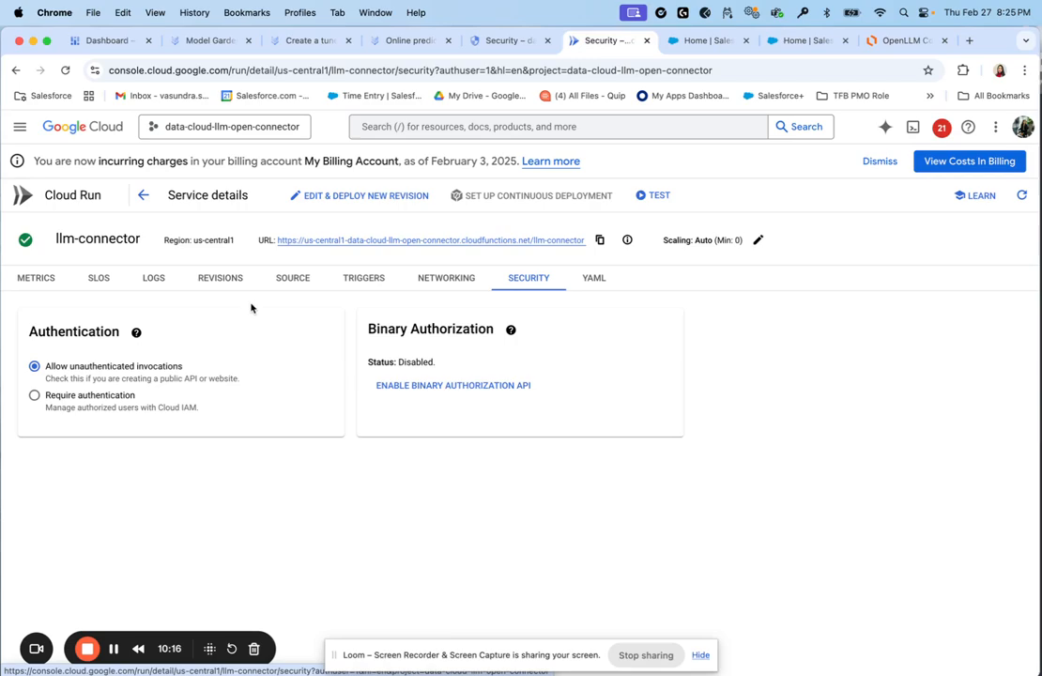
{"action": "left_click", "coordinate": [300, 280]}
{"action": "scroll", "coordinate": [448, 532], "scroll_direction": "down", "scroll_amount": 20}
{"action": "scroll", "coordinate": [455, 533], "scroll_direction": "down", "scroll_amount": 20}
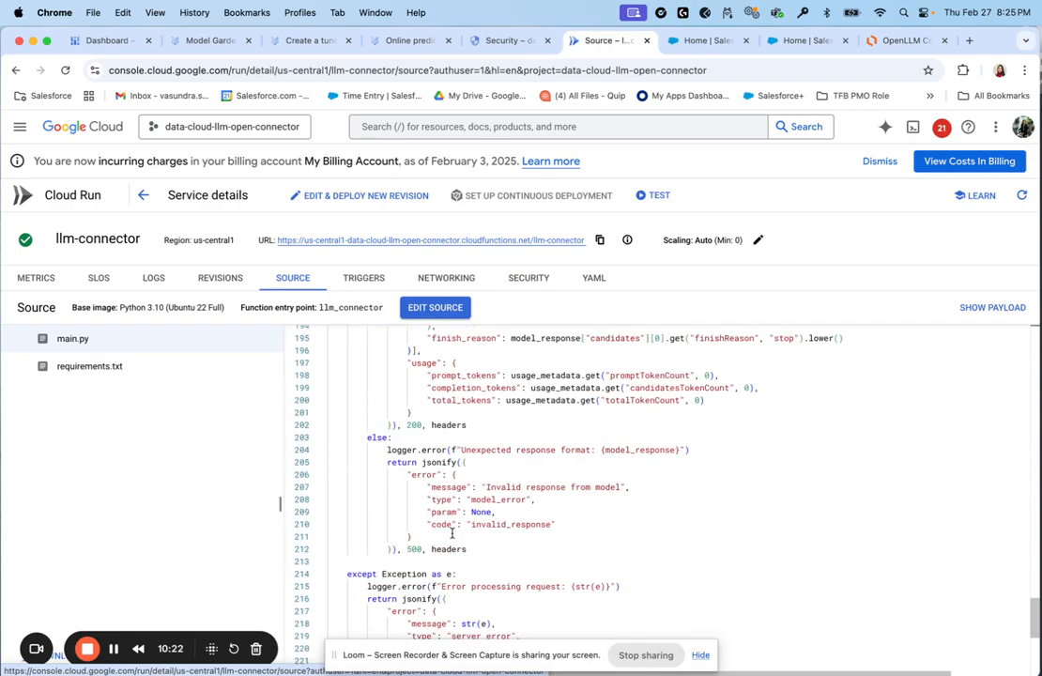
{"action": "scroll", "coordinate": [452, 533], "scroll_direction": "up", "scroll_amount": 20}
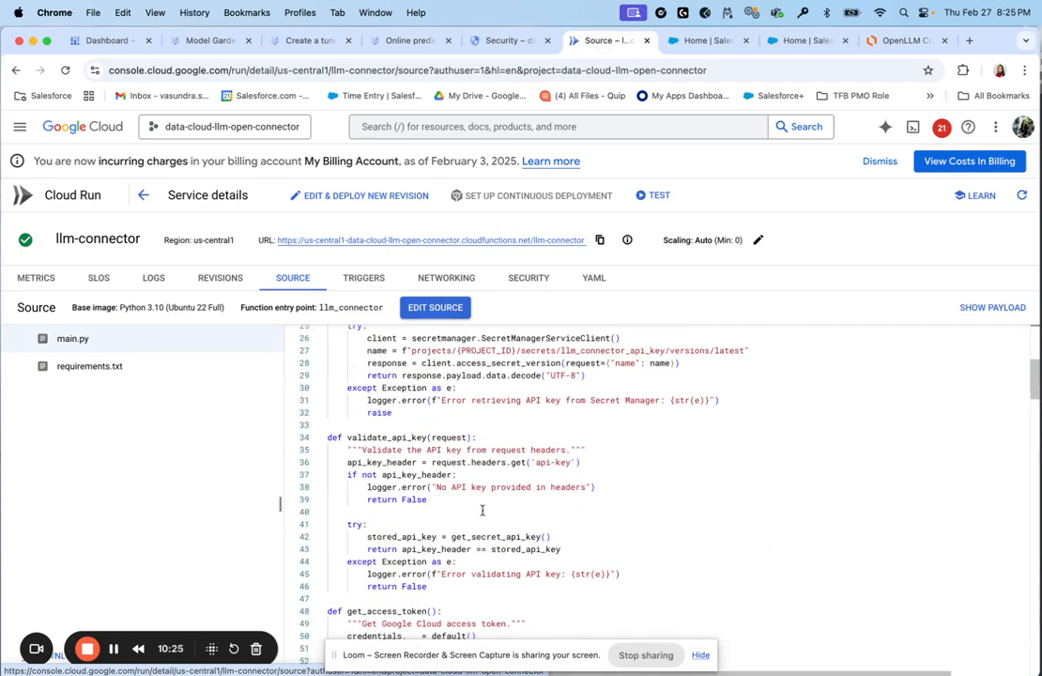
{"action": "scroll", "coordinate": [487, 526], "scroll_direction": "up", "scroll_amount": 6}
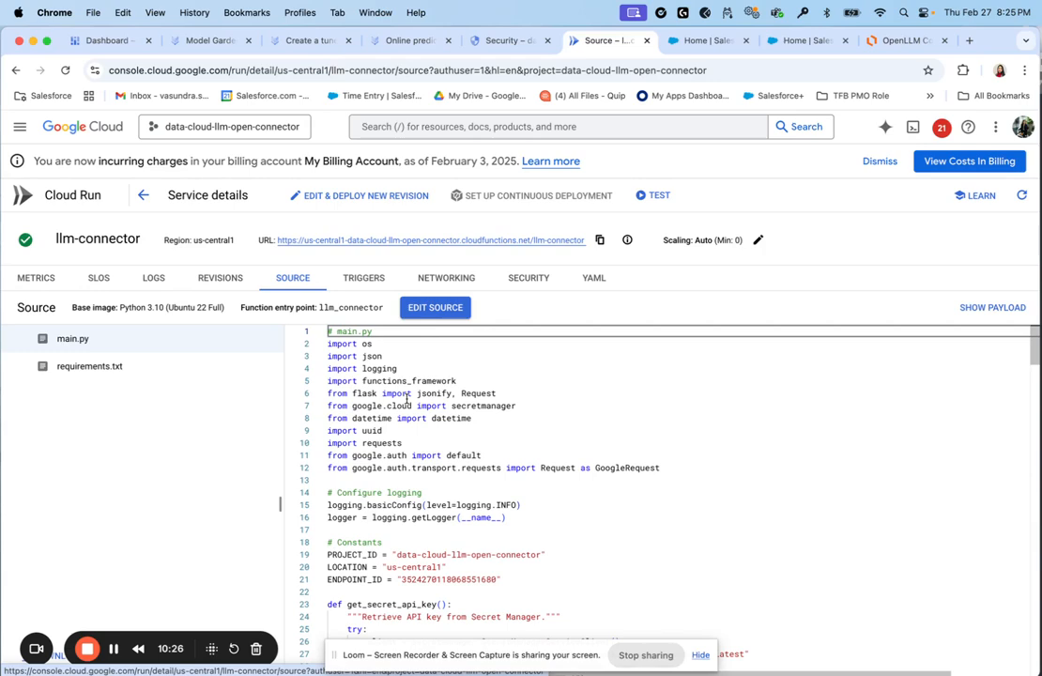
Start deploying a new llm-connector revision and scroll through its settings
{"action": "left_click", "coordinate": [371, 195]}
{"action": "scroll", "coordinate": [356, 530], "scroll_direction": "down", "scroll_amount": 5}
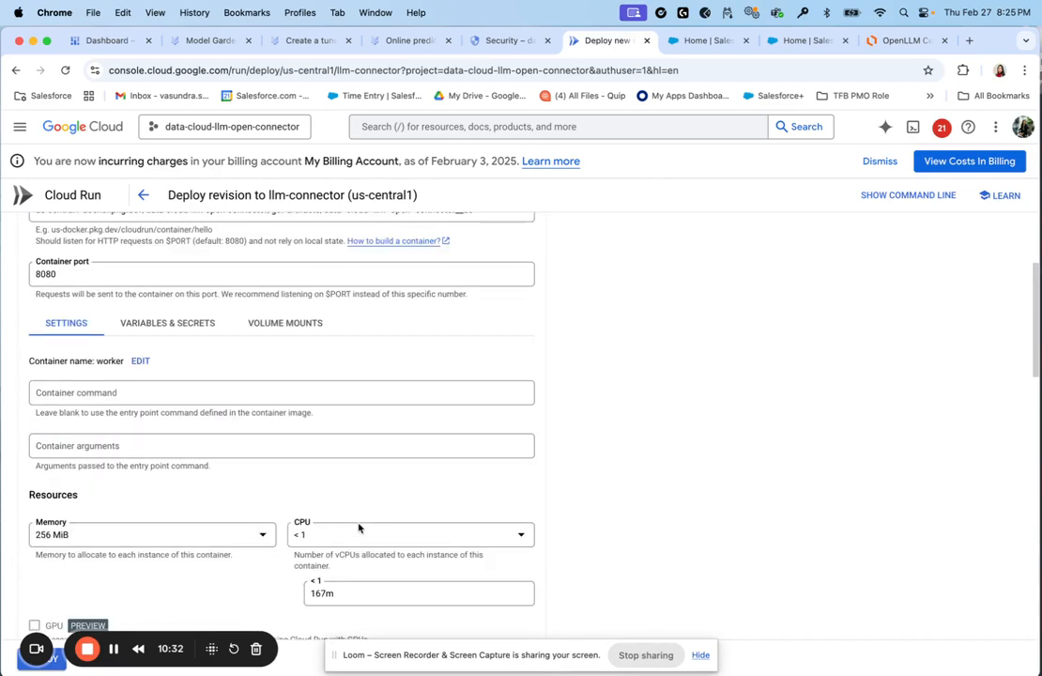
{"action": "scroll", "coordinate": [319, 450], "scroll_direction": "down", "scroll_amount": 3}
{"action": "scroll", "coordinate": [319, 453], "scroll_direction": "down", "scroll_amount": 15}
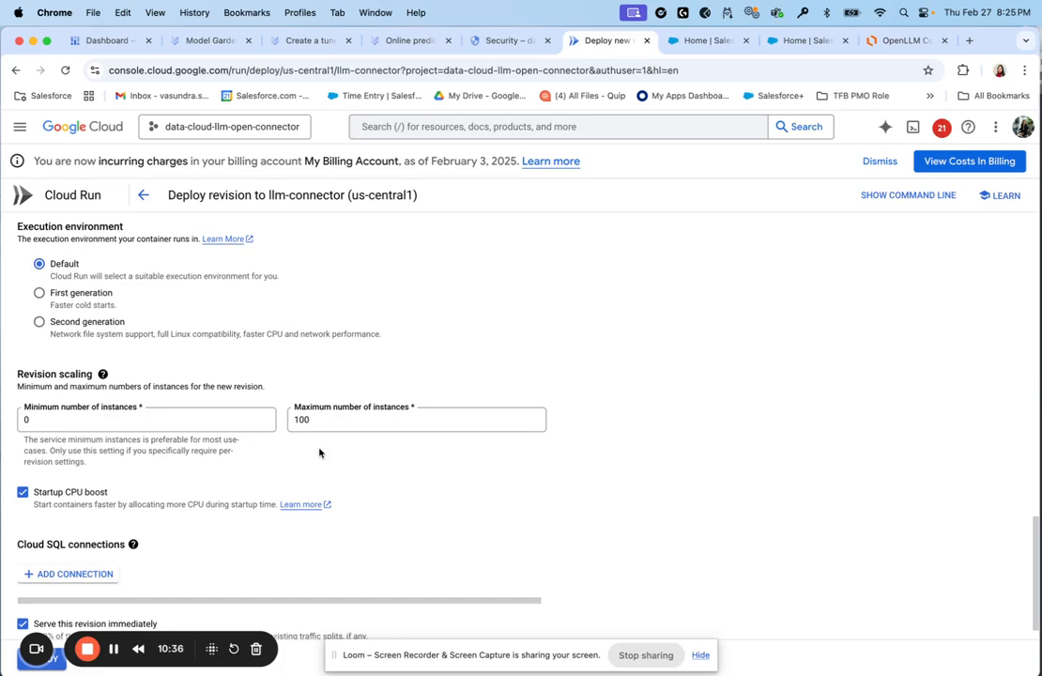
{"action": "scroll", "coordinate": [297, 488], "scroll_direction": "down", "scroll_amount": 1}
{"action": "scroll", "coordinate": [304, 463], "scroll_direction": "up", "scroll_amount": 8}
{"action": "scroll", "coordinate": [304, 462], "scroll_direction": "up", "scroll_amount": 20}
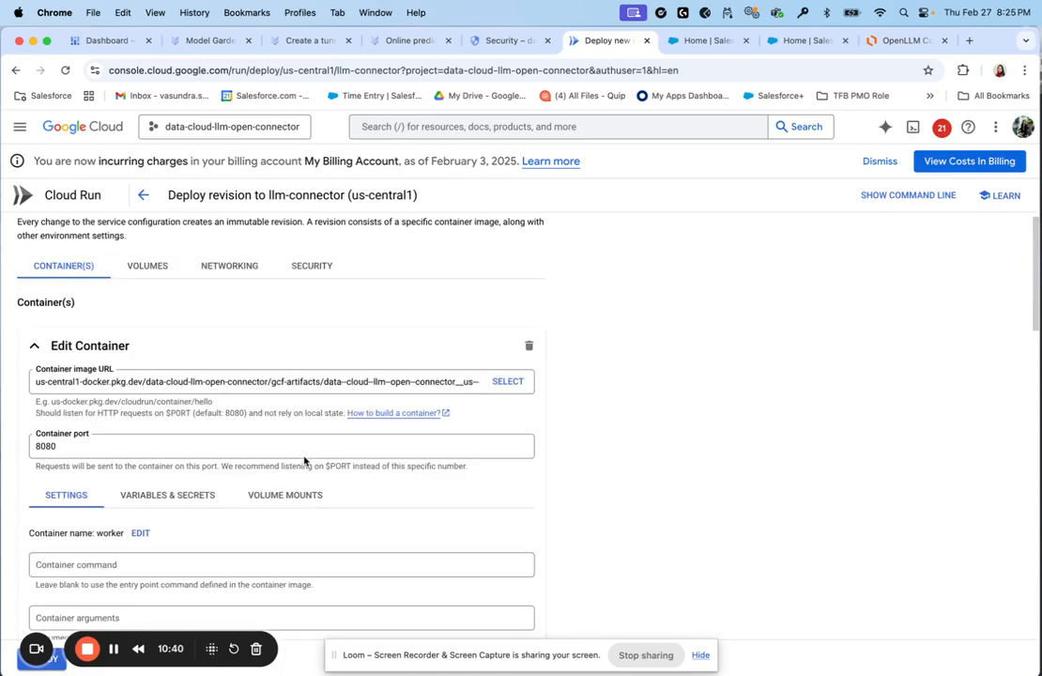
Confirm the revision's service account stays Connector-Cloud-Run-Functions, then return to service details
{"action": "left_click", "coordinate": [304, 279]}
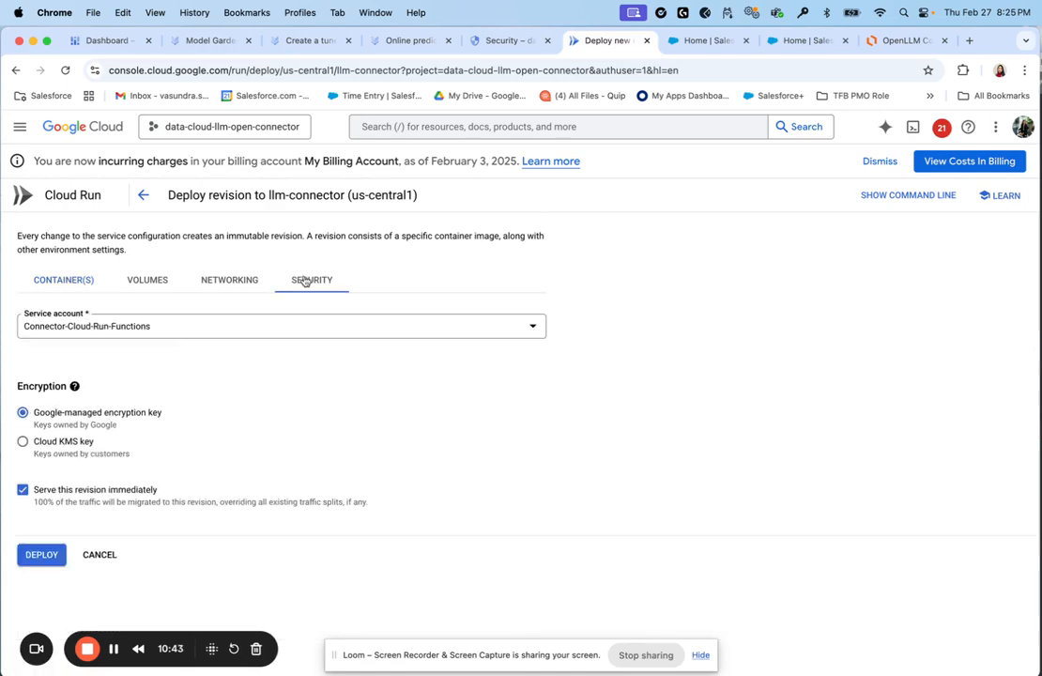
{"action": "left_click", "coordinate": [225, 284]}
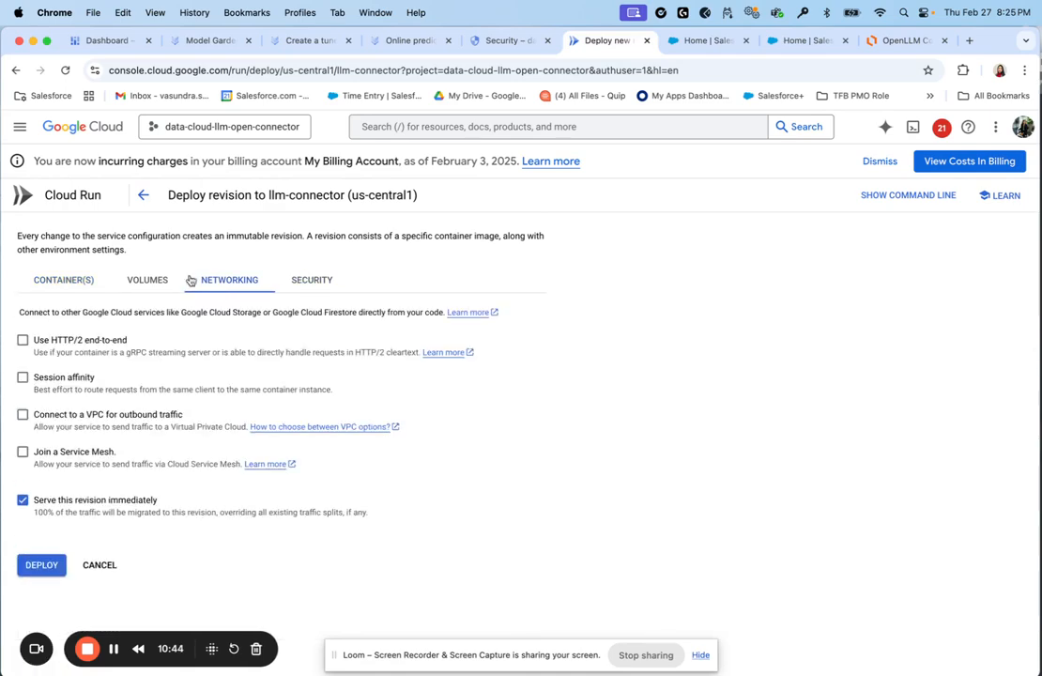
{"action": "left_click", "coordinate": [294, 278]}
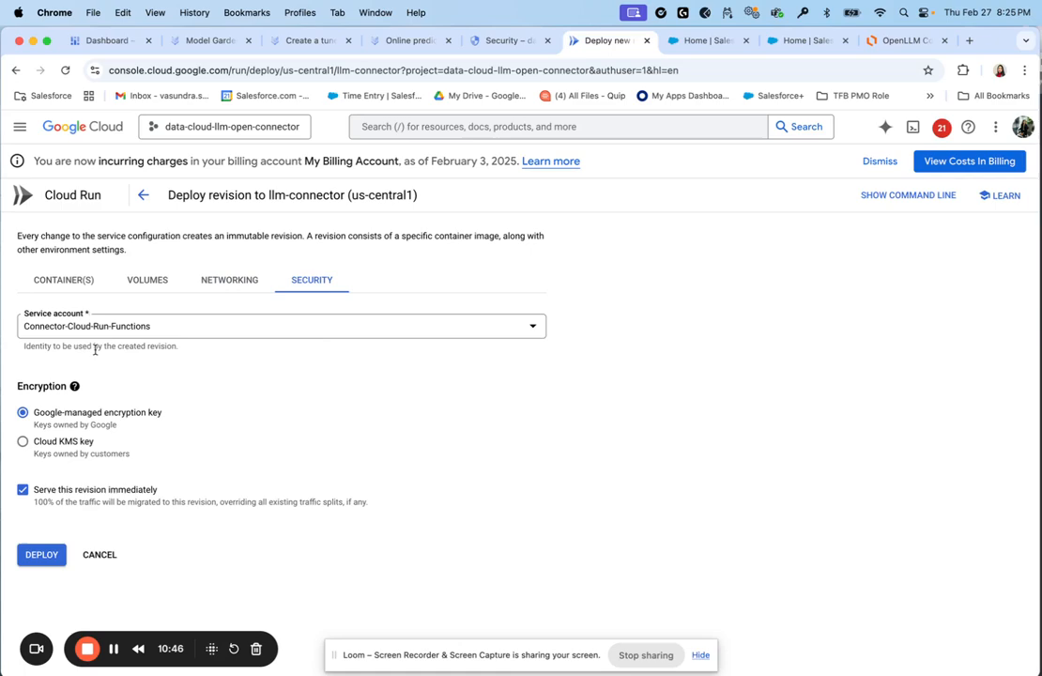
{"action": "left_click", "coordinate": [62, 329]}
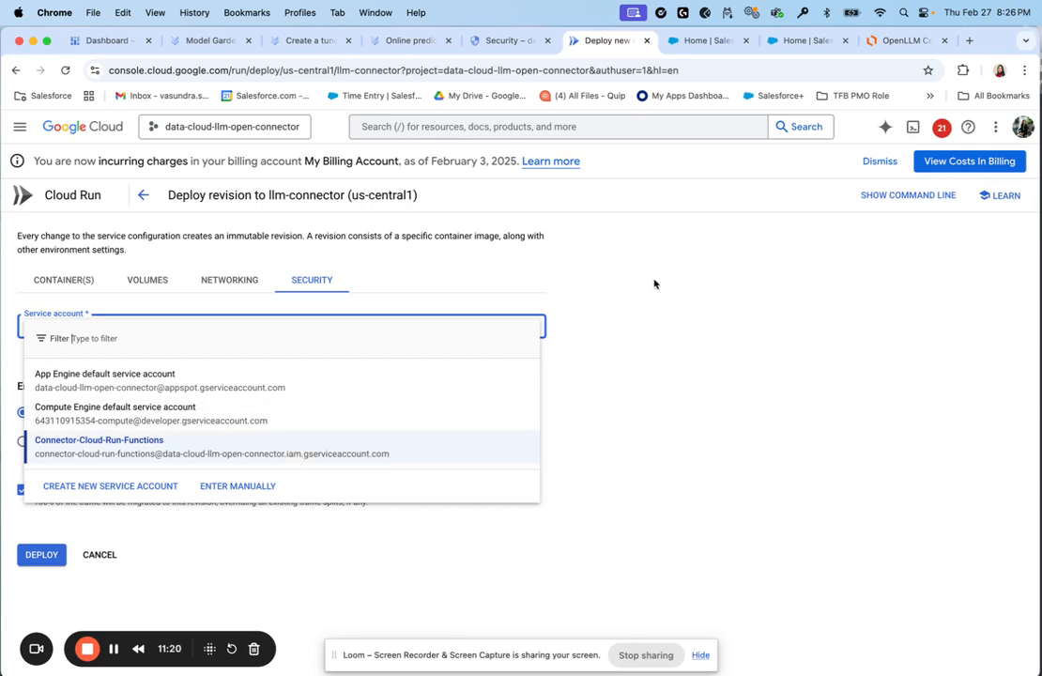
{"action": "left_click", "coordinate": [681, 396]}
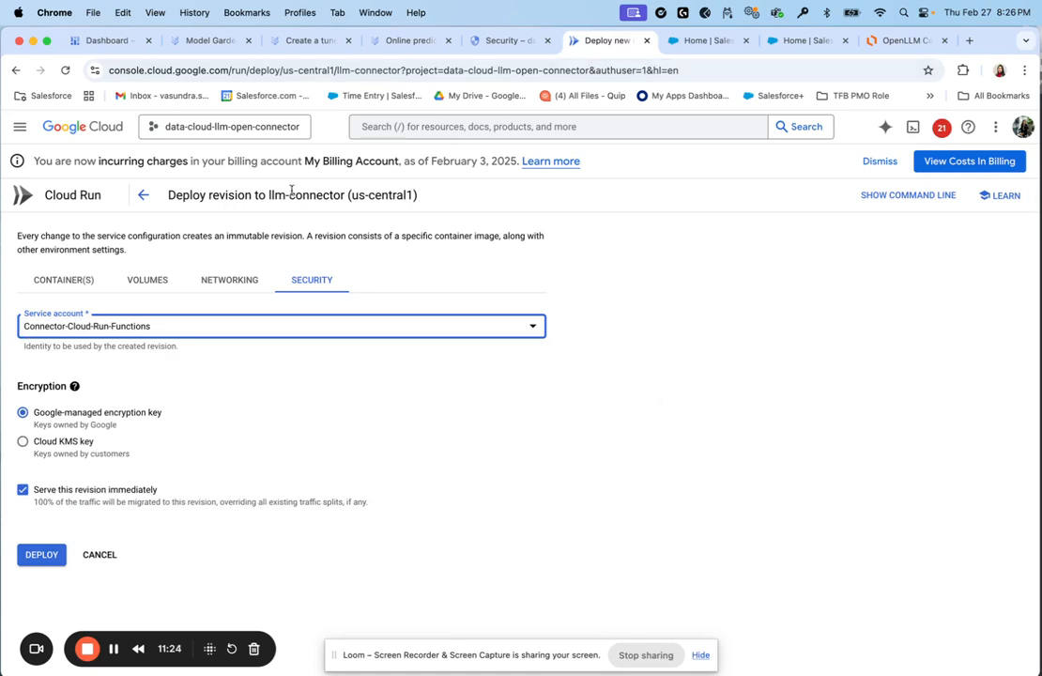
{"action": "left_click", "coordinate": [143, 194]}
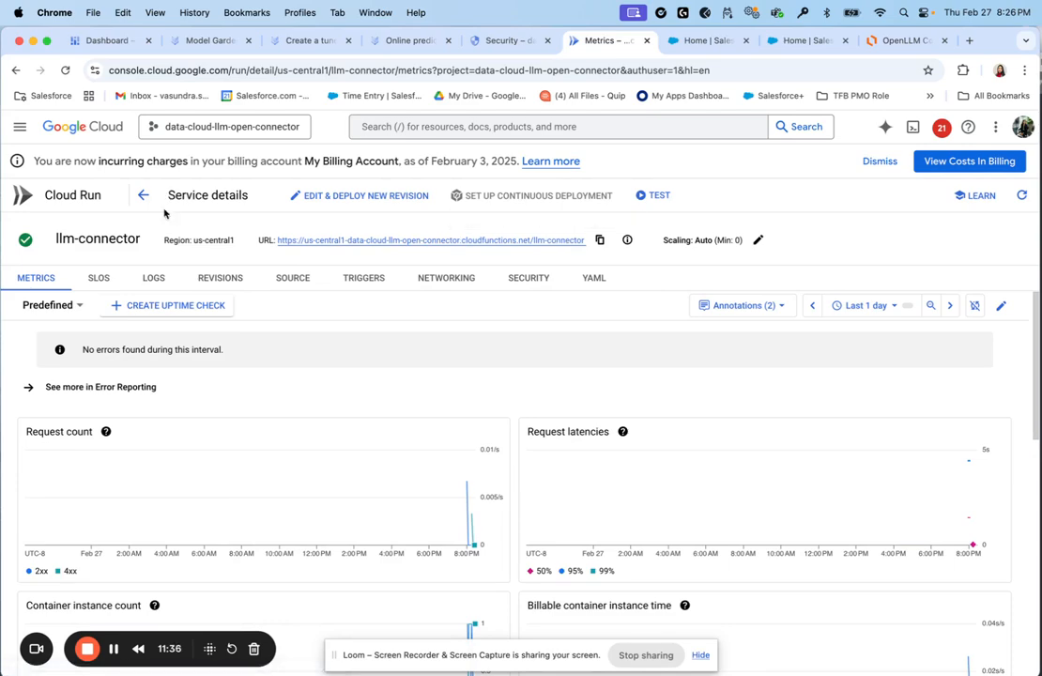
View the Vertex AI endpoints list, including fine-tune-gemini-flash-pro, then switch to Salesforce Home
{"action": "left_click", "coordinate": [202, 41]}
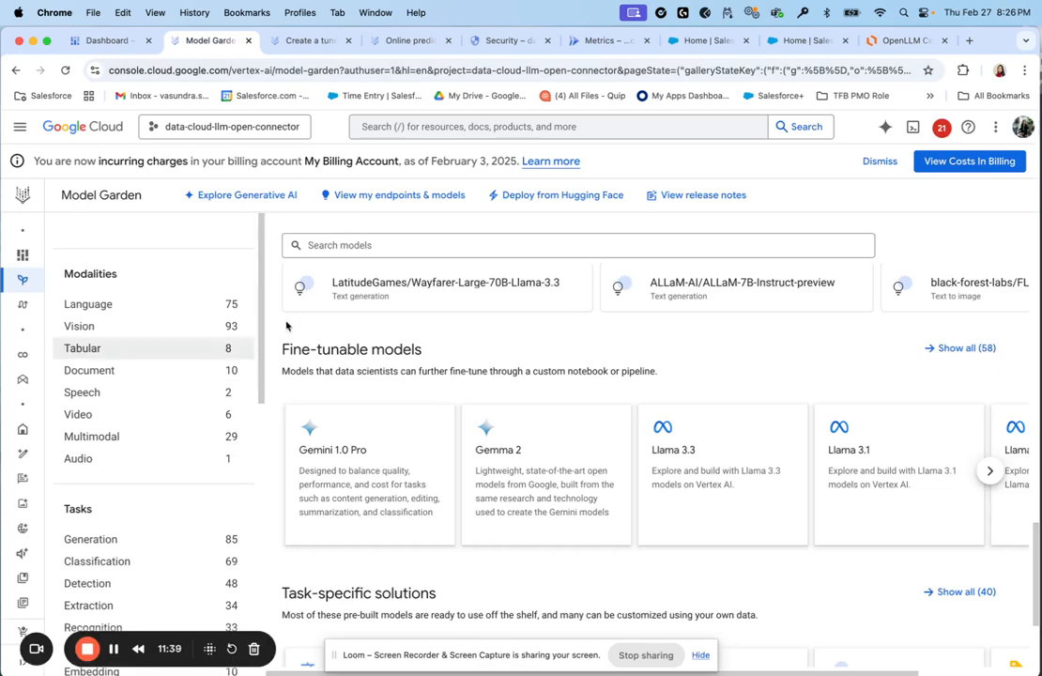
{"action": "left_click", "coordinate": [399, 195]}
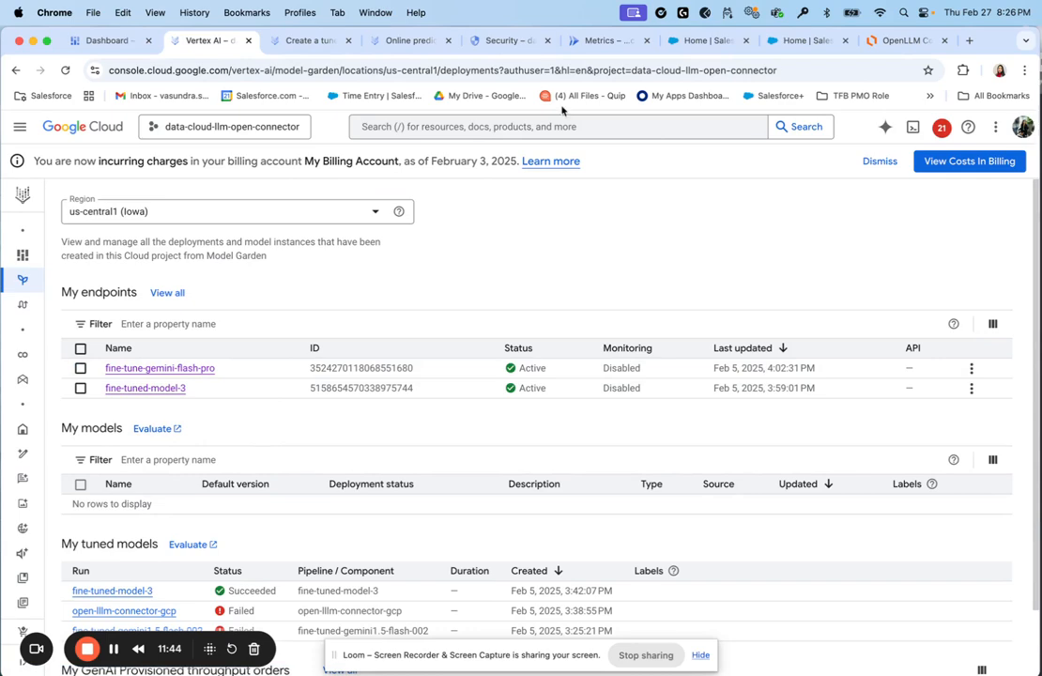
{"action": "left_click", "coordinate": [669, 42]}
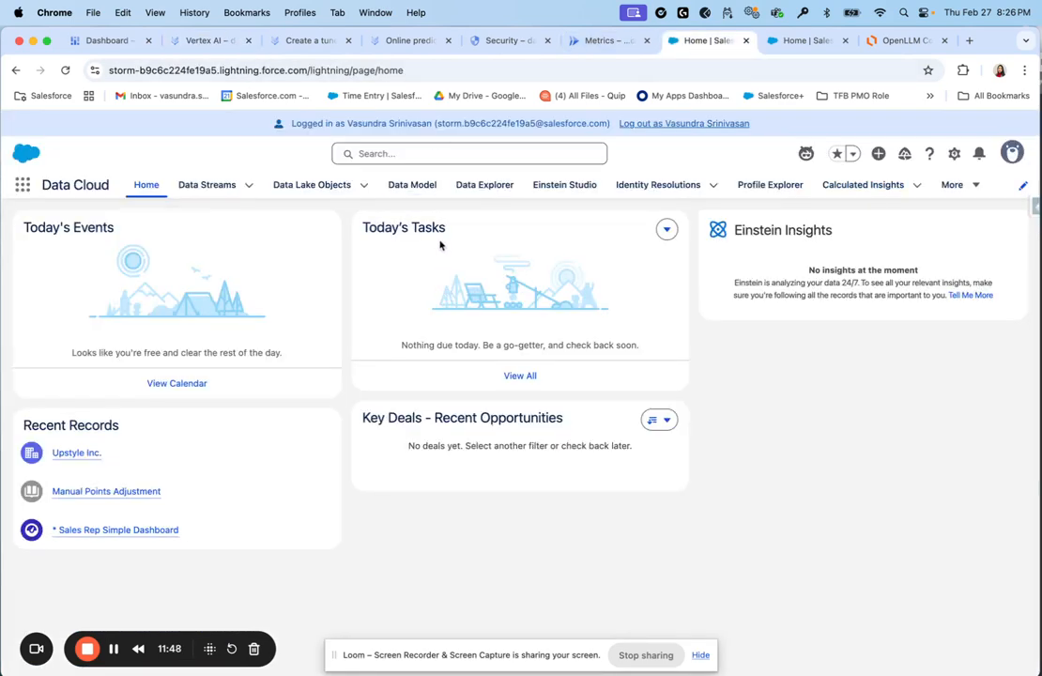
Launch Configure Foundation Model from Einstein Studio's Model Library
{"action": "left_click", "coordinate": [561, 185]}
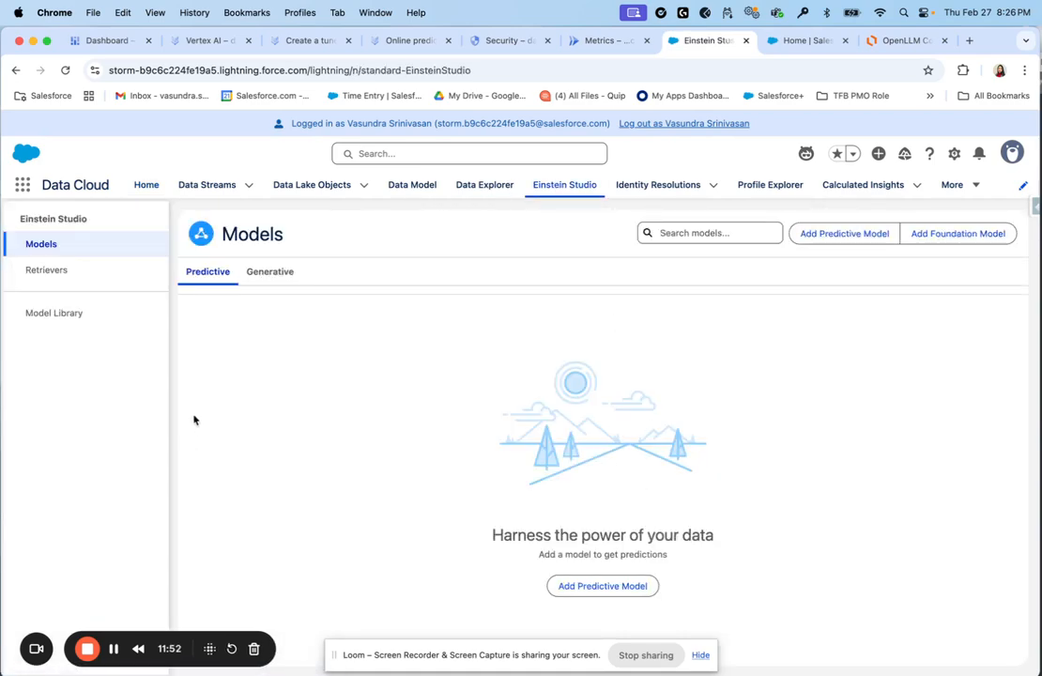
{"action": "left_click", "coordinate": [76, 312]}
{"action": "scroll", "coordinate": [235, 488], "scroll_direction": "down", "scroll_amount": 2}
{"action": "scroll", "coordinate": [258, 498], "scroll_direction": "up", "scroll_amount": 2}
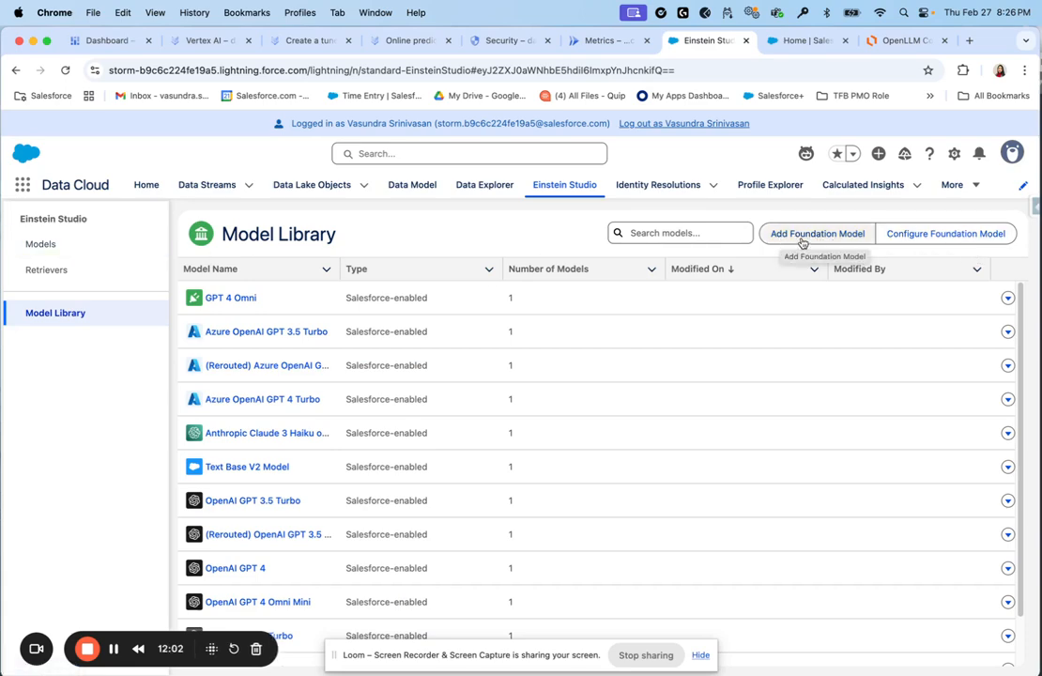
{"action": "left_click", "coordinate": [891, 231]}
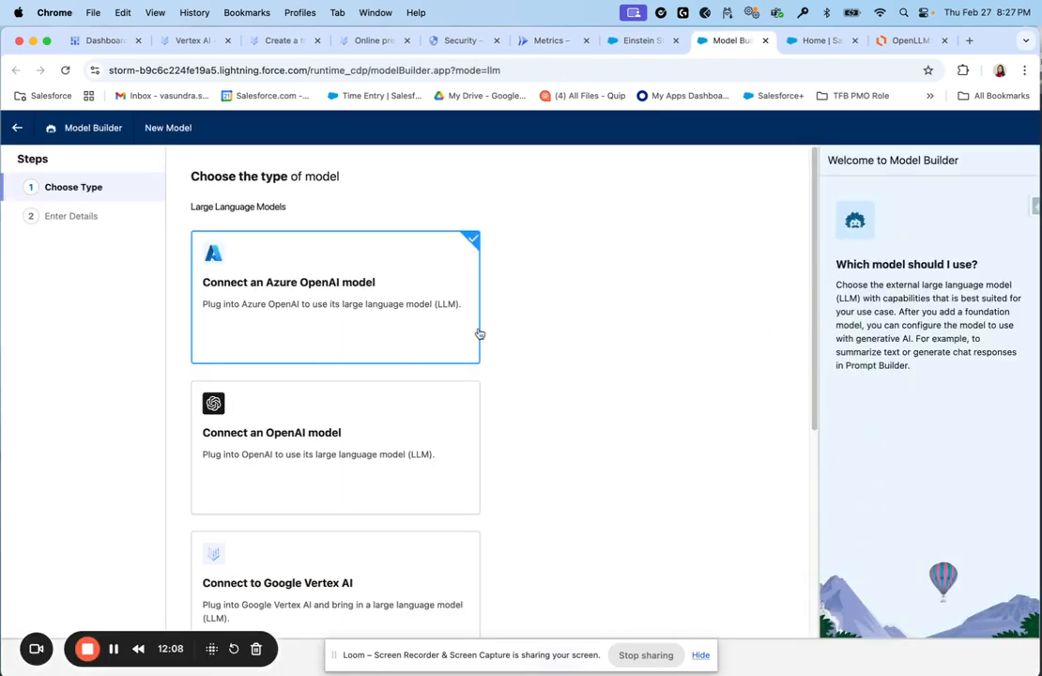
Choose to connect your own LLM and continue to the connection details form
{"action": "scroll", "coordinate": [434, 425], "scroll_direction": "down", "scroll_amount": 1}
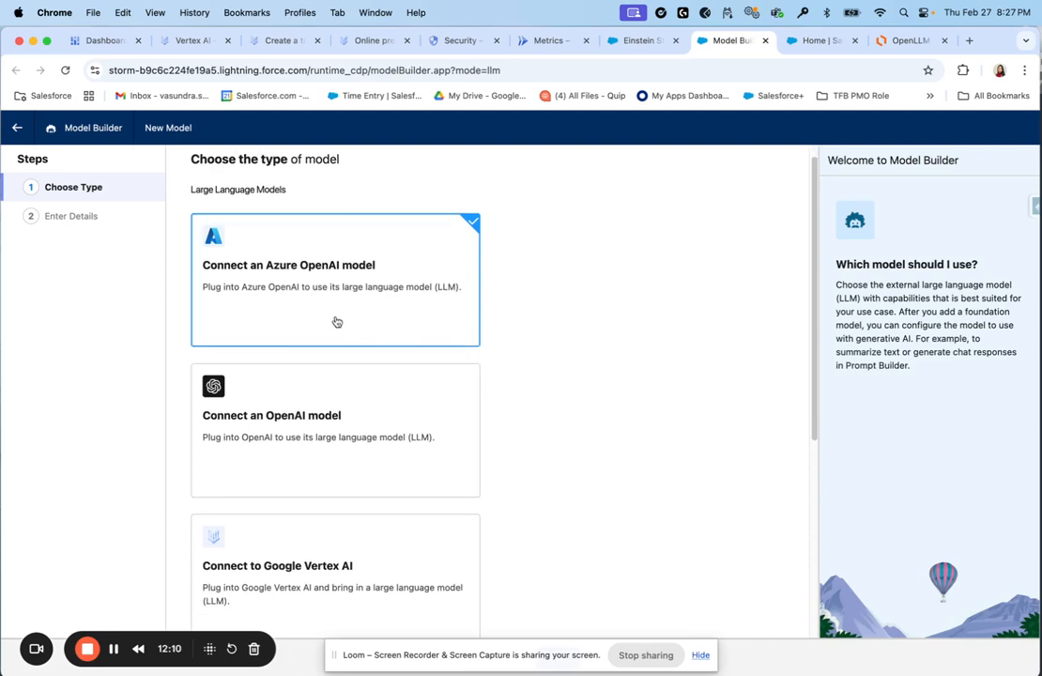
{"action": "scroll", "coordinate": [377, 514], "scroll_direction": "down", "scroll_amount": 7}
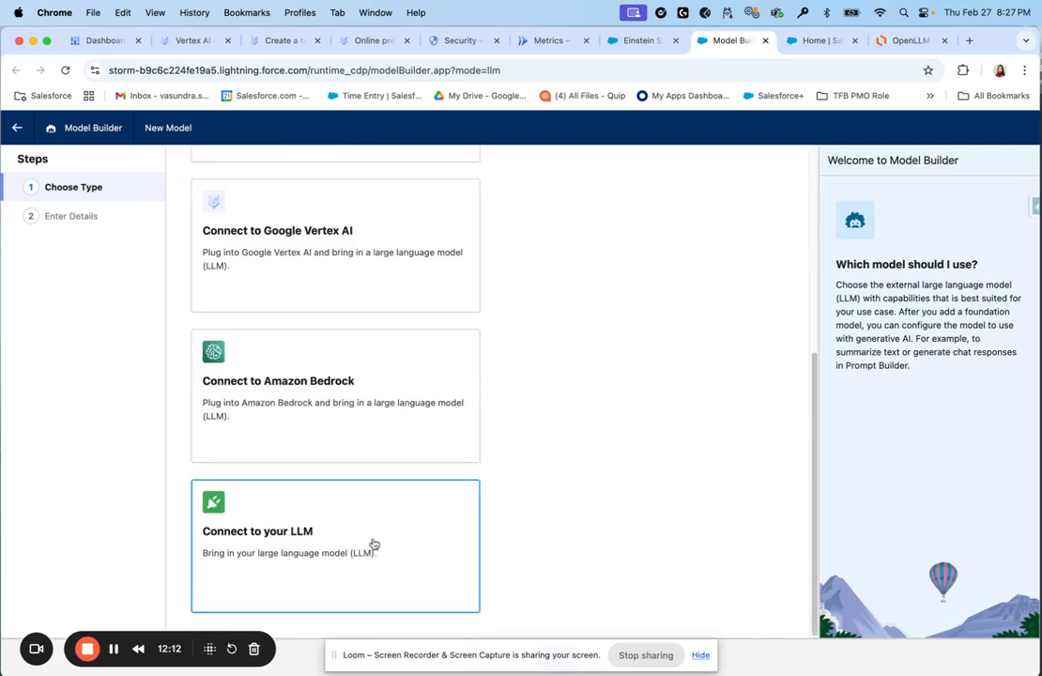
{"action": "left_click", "coordinate": [267, 556]}
{"action": "scroll", "coordinate": [269, 573], "scroll_direction": "down", "scroll_amount": 6}
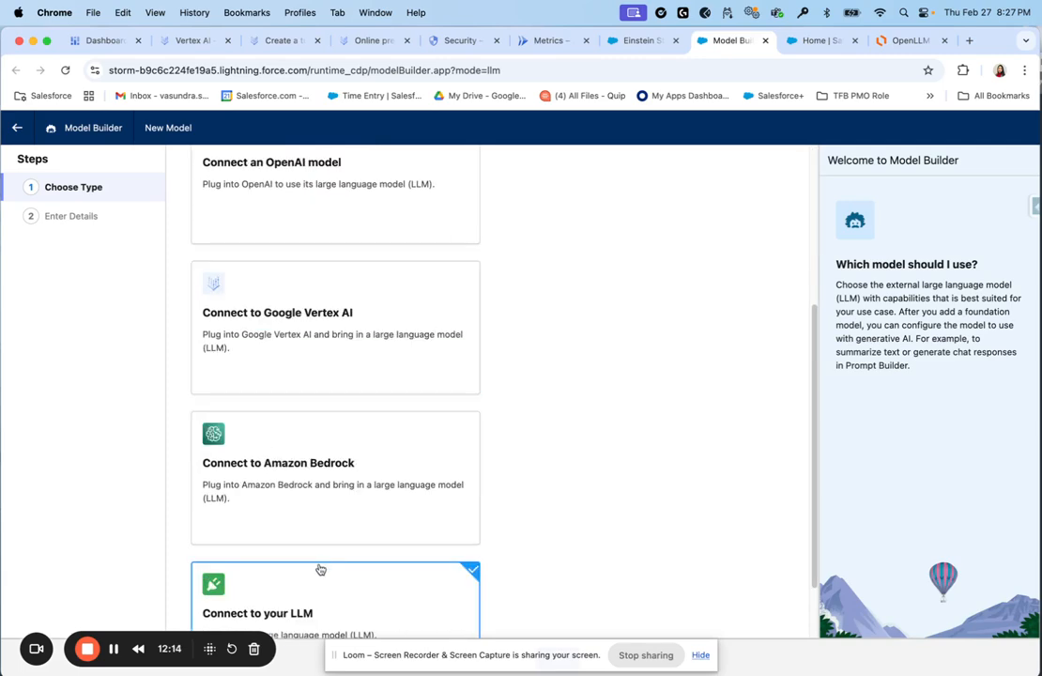
{"action": "left_click", "coordinate": [699, 655]}
{"action": "left_click", "coordinate": [558, 659]}
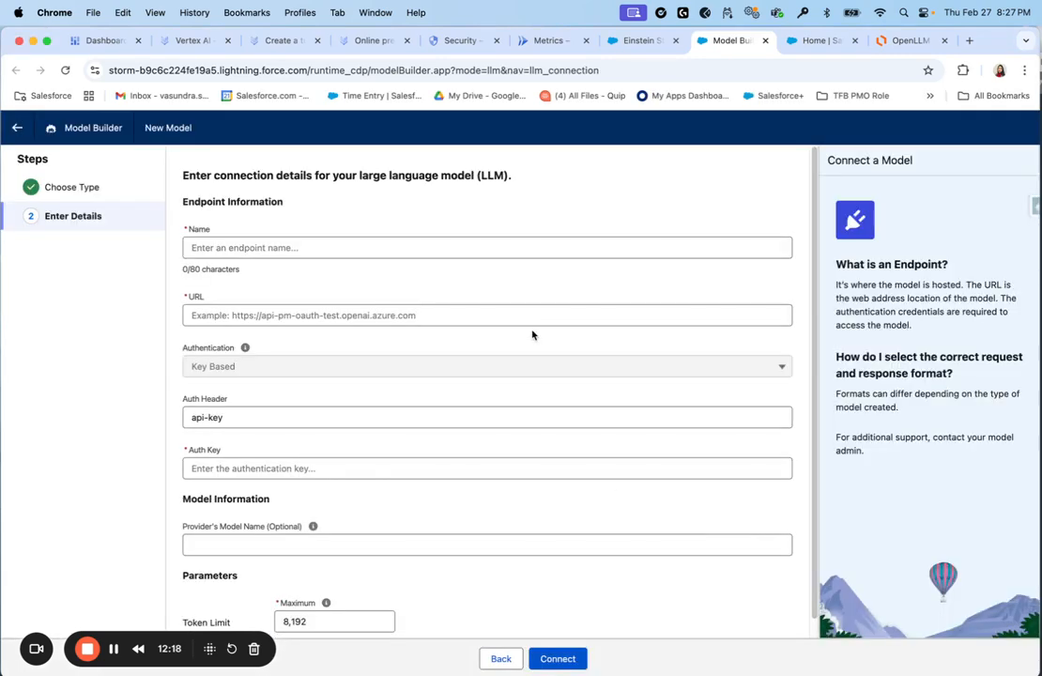
Name the connection fine-tune-gemini-flash-pro and paste the llm-connector chat-completions URL
{"action": "left_click", "coordinate": [391, 247]}
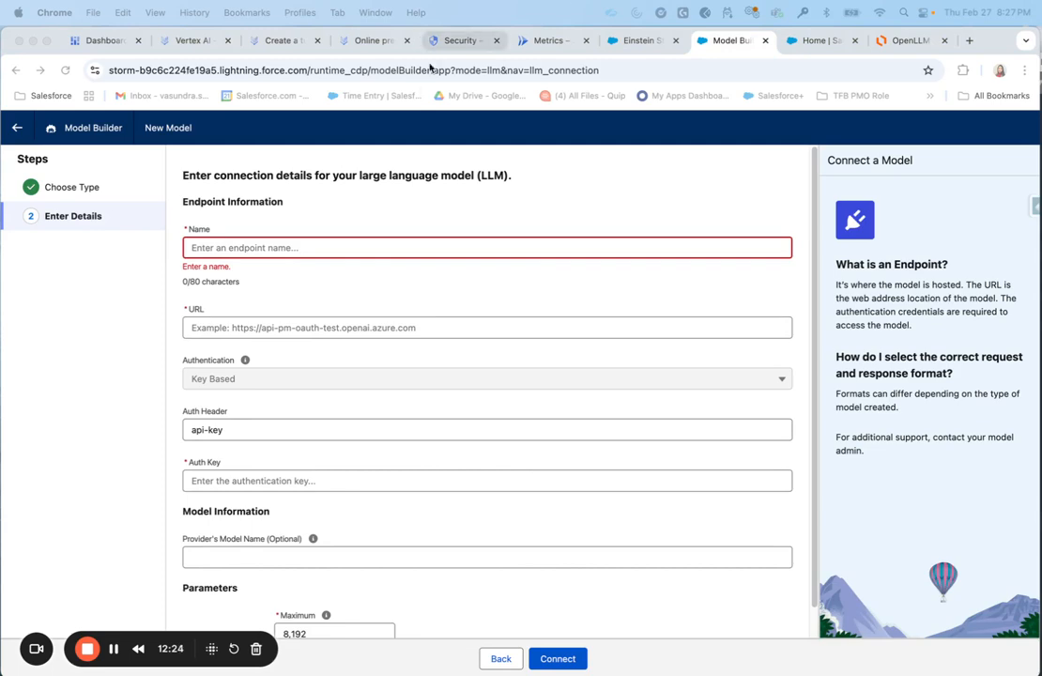
{"action": "left_click", "coordinate": [264, 252]}
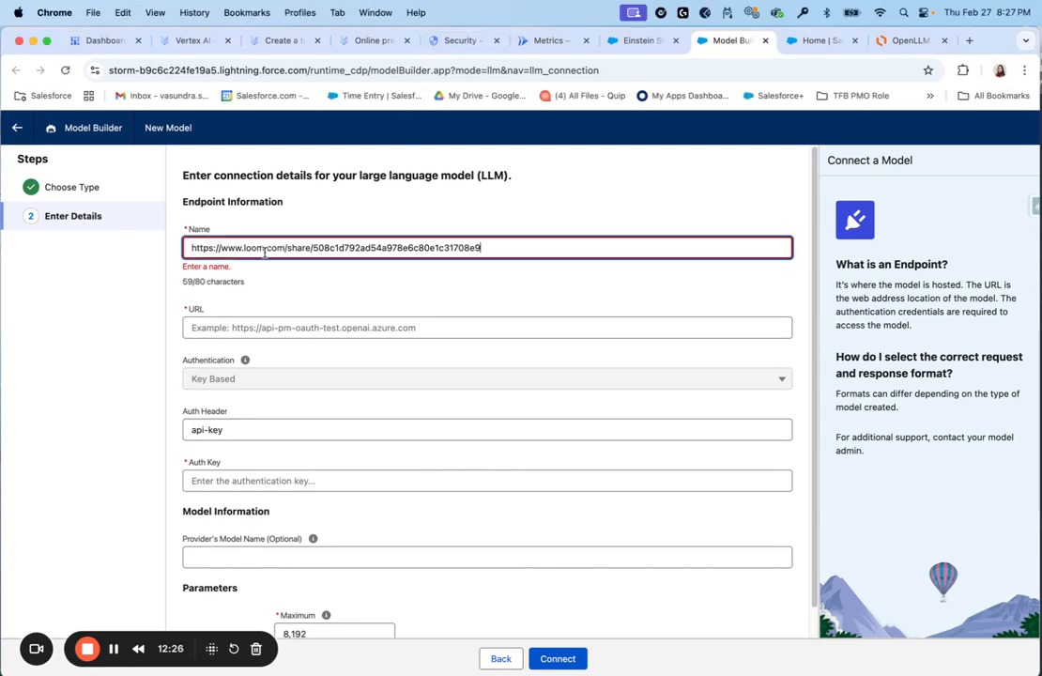
{"action": "key", "text": "super+z"}
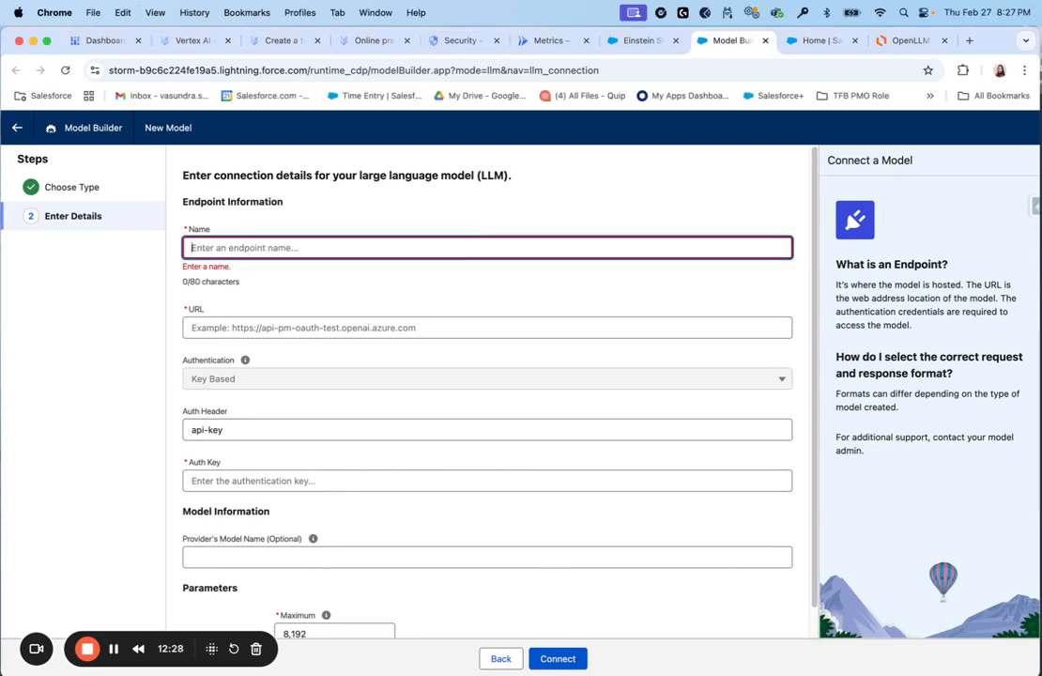
{"action": "key", "text": "super+Tab"}
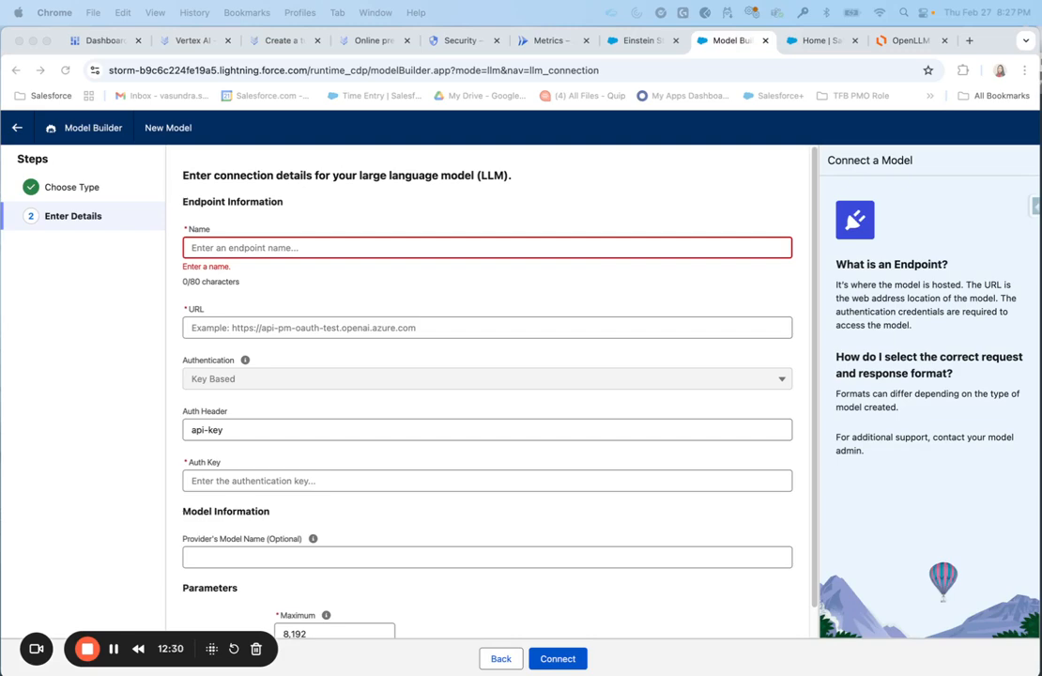
{"action": "left_click", "coordinate": [230, 248]}
{"action": "type", "text": "fine-tune-gemini-flash-pro"}
{"action": "key", "text": "Tab"}
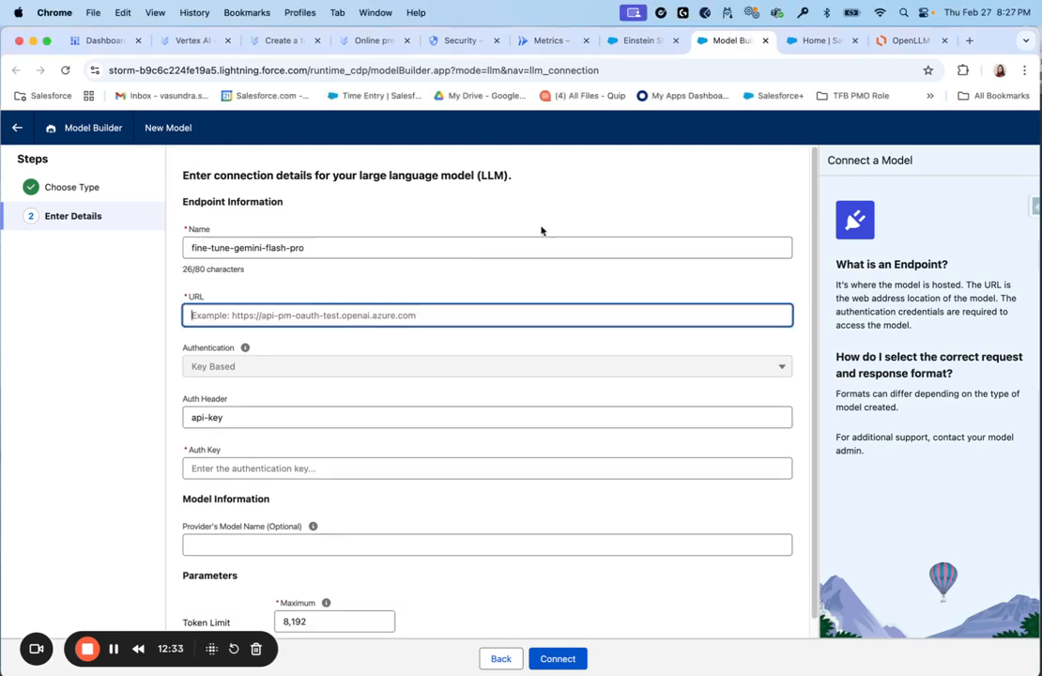
{"action": "key", "text": "super+Tab"}
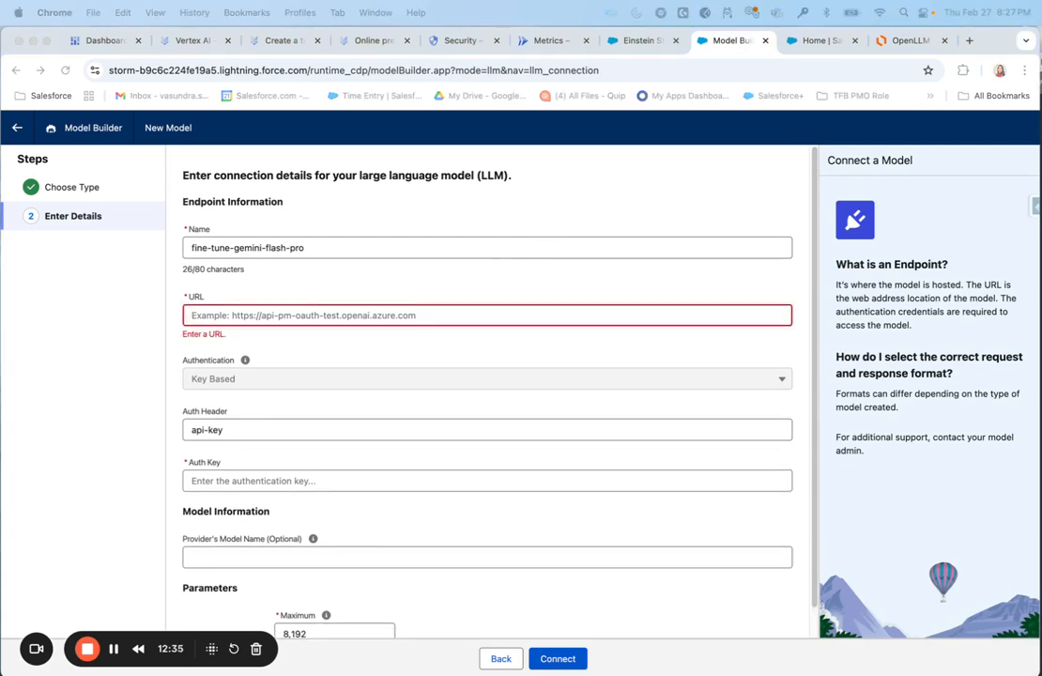
{"action": "left_click", "coordinate": [261, 315]}
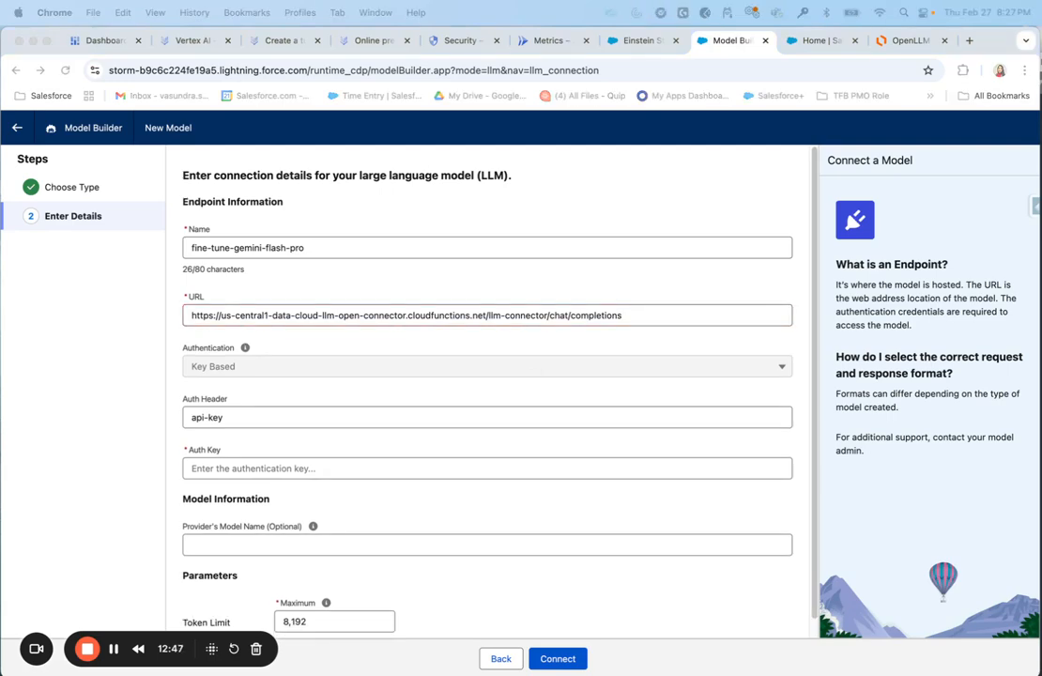
Paste the authentication key and set the provider model name to fine-tune-gemini-flash-pro
{"action": "key", "text": "super+Tab"}
{"action": "left_click", "coordinate": [414, 466]}
{"action": "key", "text": "super+v"}
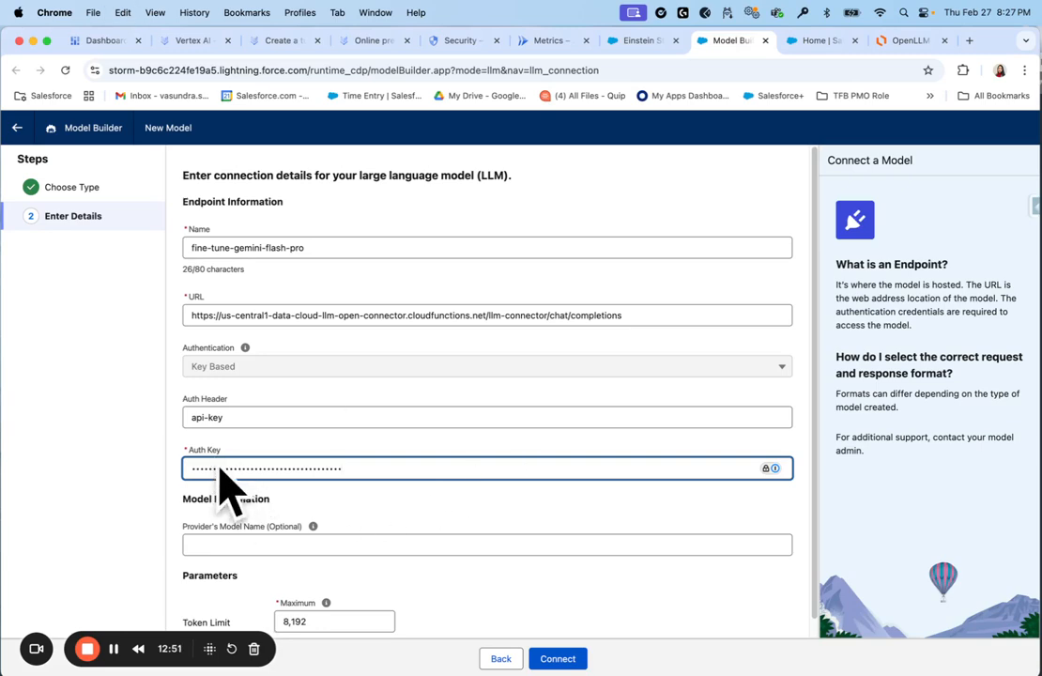
{"action": "scroll", "coordinate": [335, 526], "scroll_direction": "down", "scroll_amount": 1}
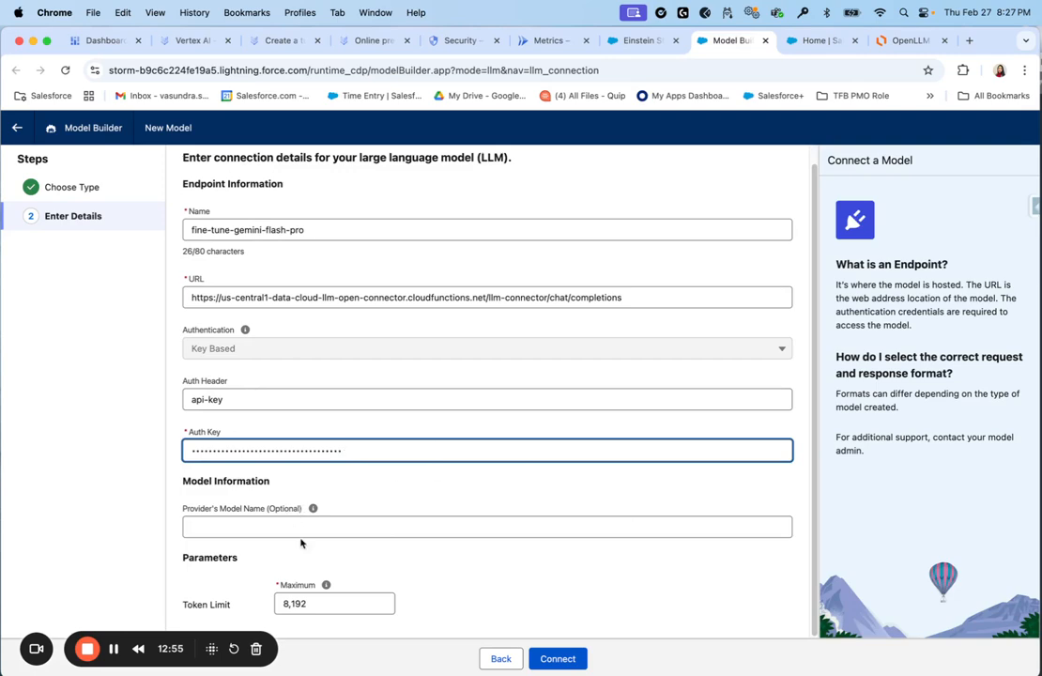
{"action": "left_click", "coordinate": [430, 524]}
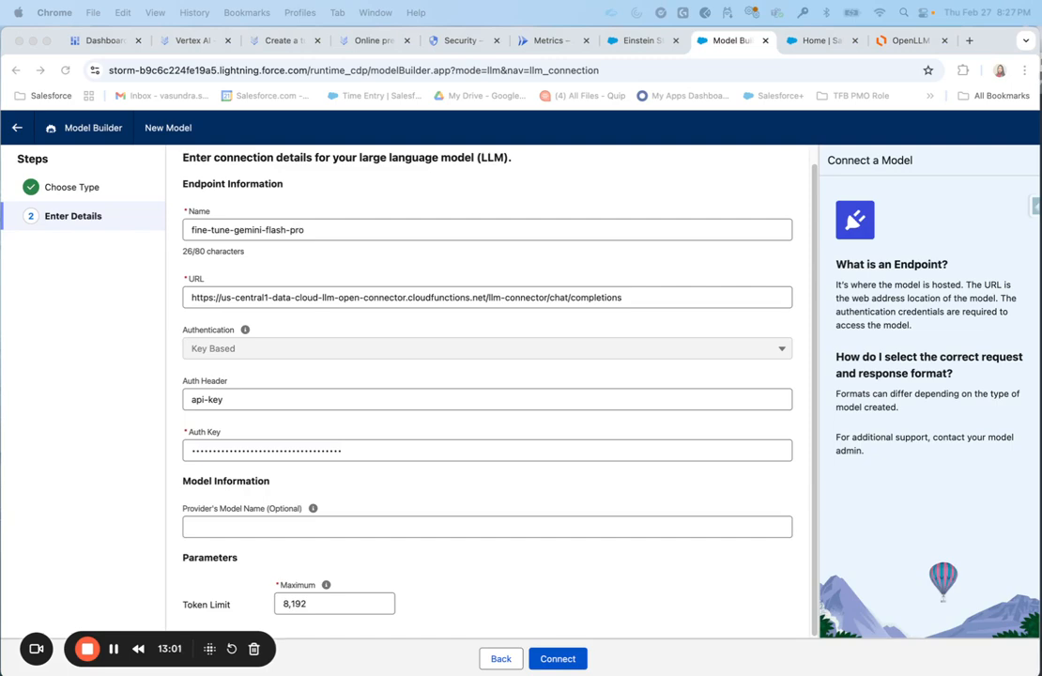
{"action": "key", "text": "super+Tab"}
{"action": "type", "text": "fine-tune-gemini-flash-pro"}
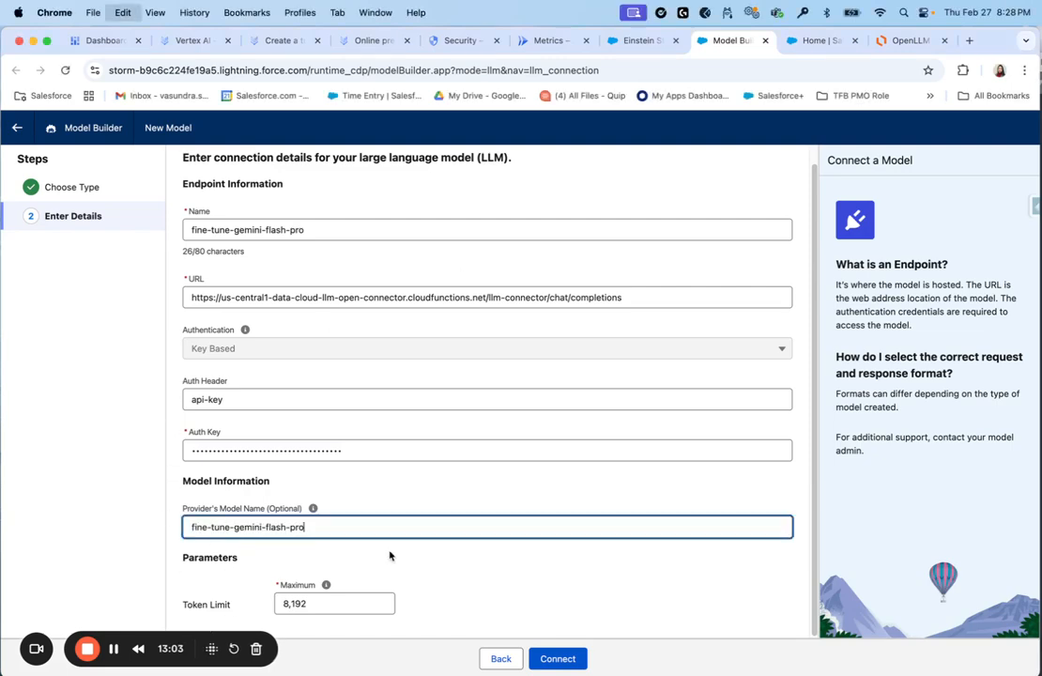
Submit the connection, name and connect the foundation model, then start a new fine-tune-gemini-flash-pro configuration
{"action": "left_click", "coordinate": [564, 658]}
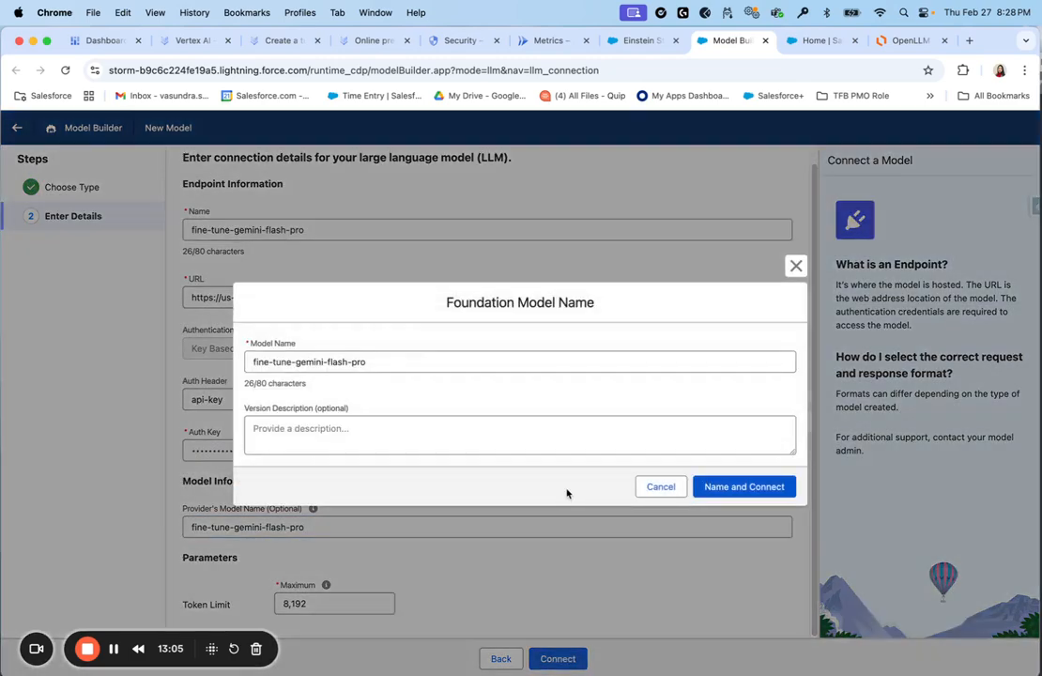
{"action": "left_click", "coordinate": [759, 487]}
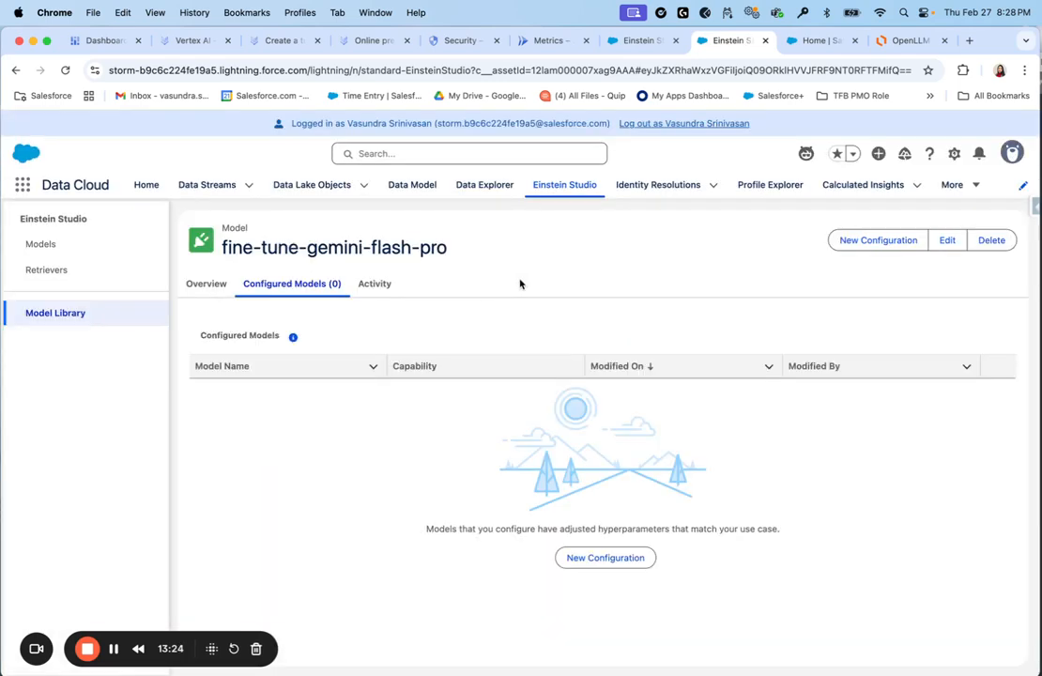
{"action": "left_click", "coordinate": [887, 242]}
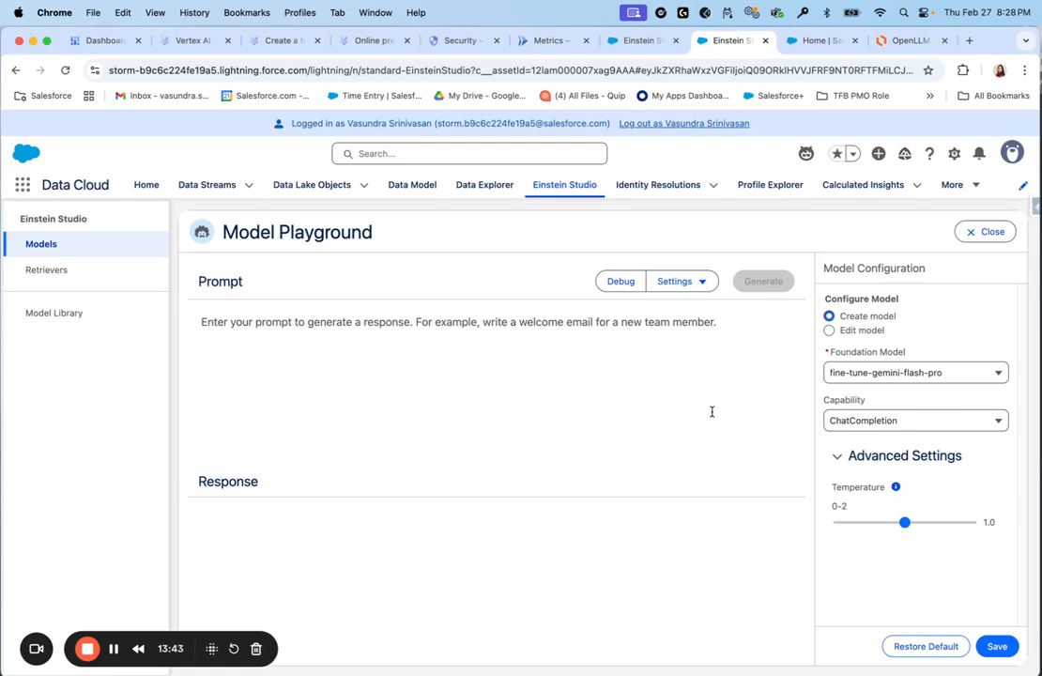
Keep fine-tune-gemini-flash-pro as foundation model, paste the CNC Milling Beta vibration question, then switch to train.jsonl
{"action": "left_click", "coordinate": [827, 376]}
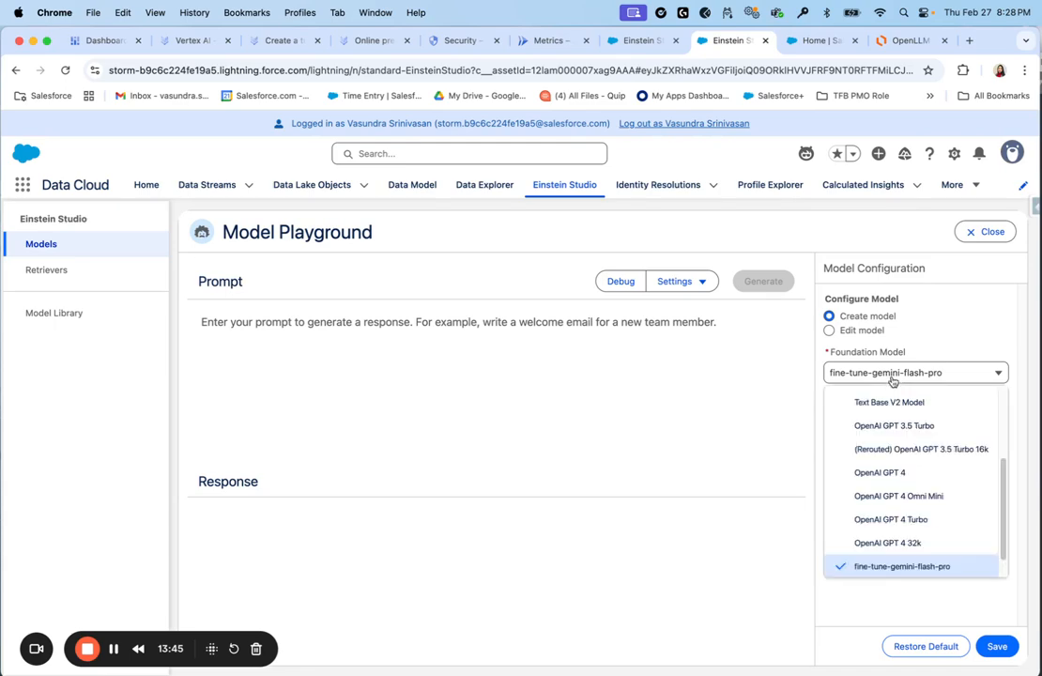
{"action": "left_click", "coordinate": [886, 567]}
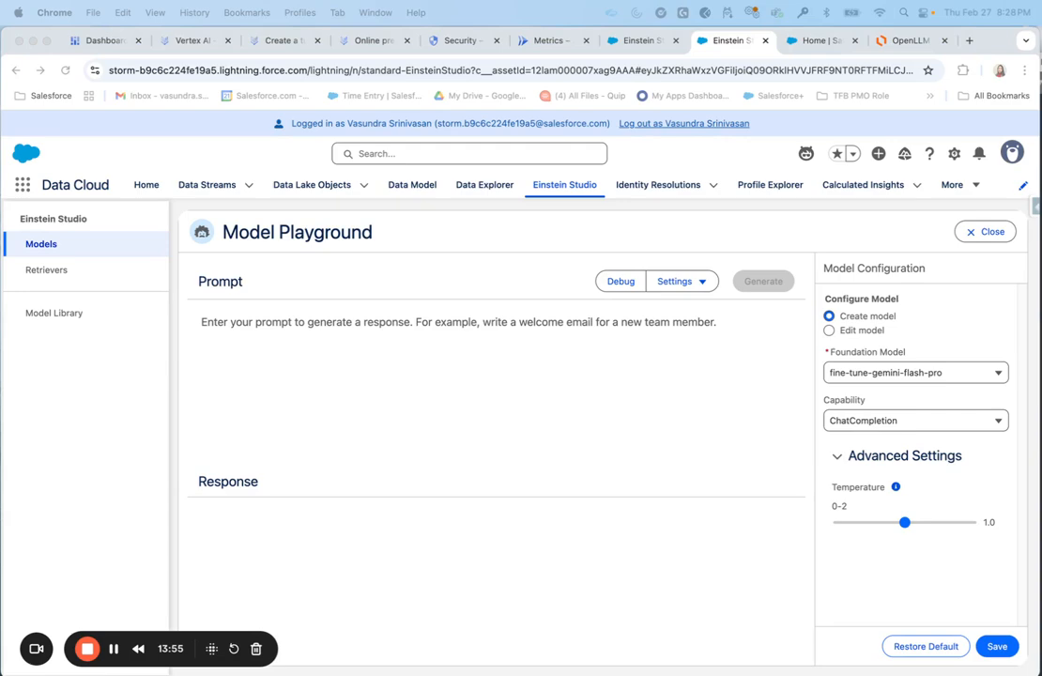
{"action": "left_click", "coordinate": [256, 328]}
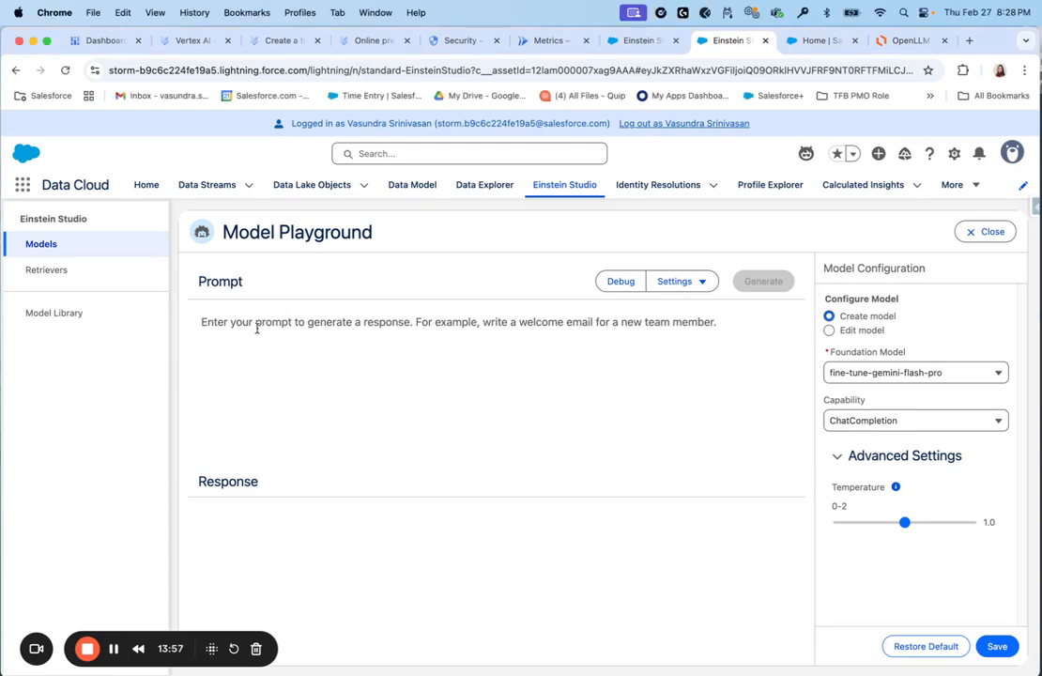
{"action": "type", "text": "I'm seeing high vibration levels in our CNC Milling Beta, around 3.0 m/s². Based on this sensor data, should we adjust the maintenance schedule?"}
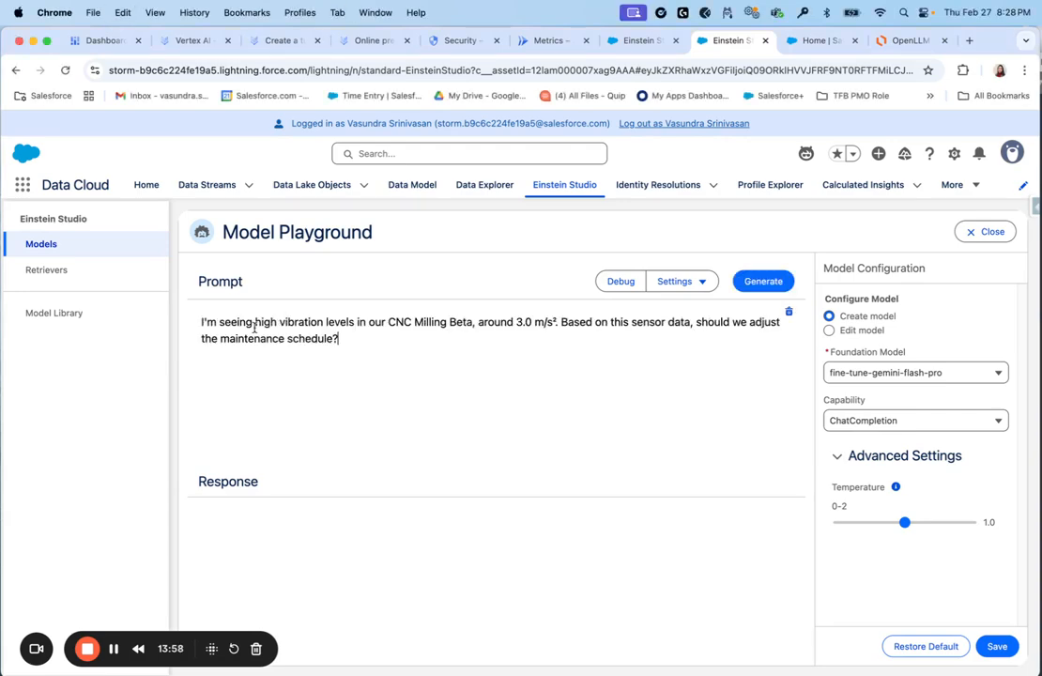
{"action": "key", "text": "ctrl+Up"}
{"action": "left_click", "coordinate": [502, 346]}
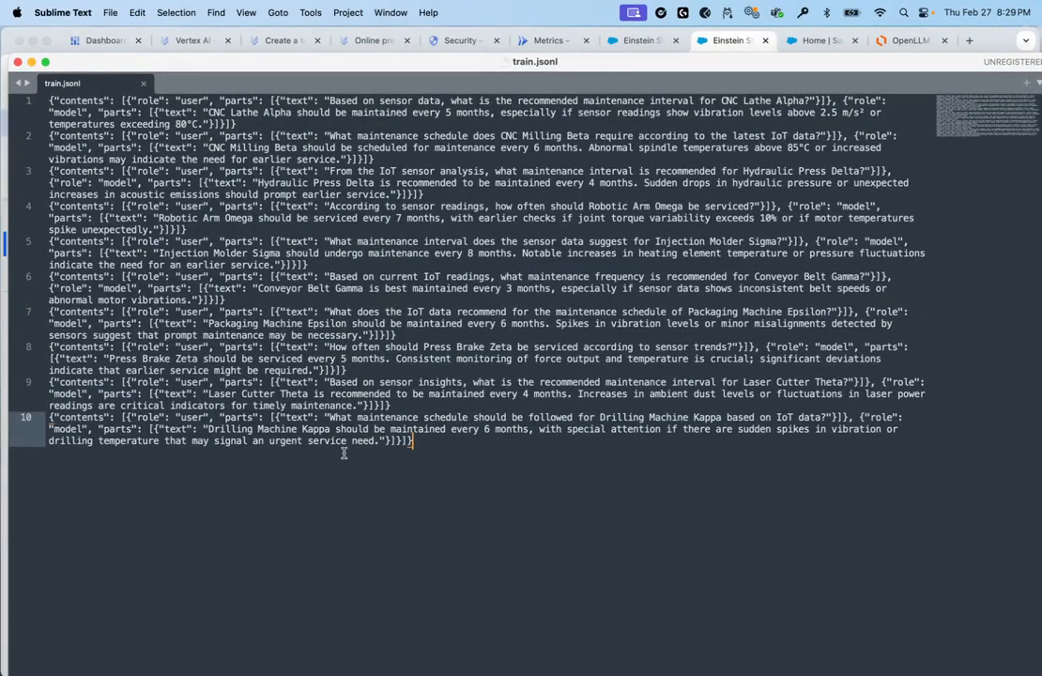
Switch from train.jsonl back to the Model Playground browser window
{"action": "key", "text": "ctrl+Up"}
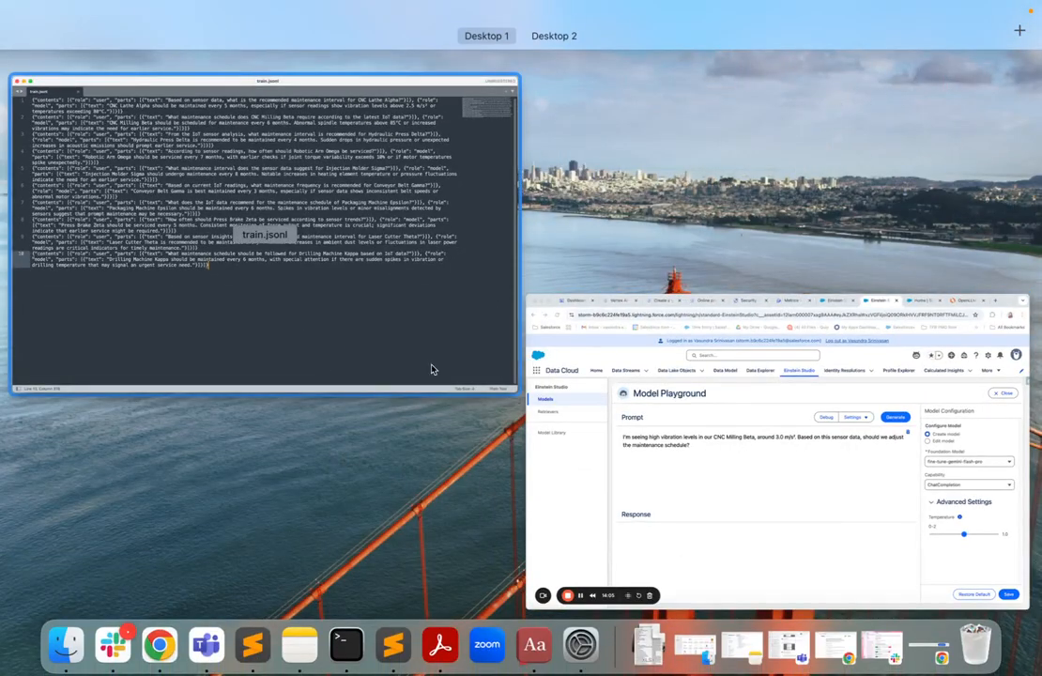
{"action": "left_click", "coordinate": [696, 476]}
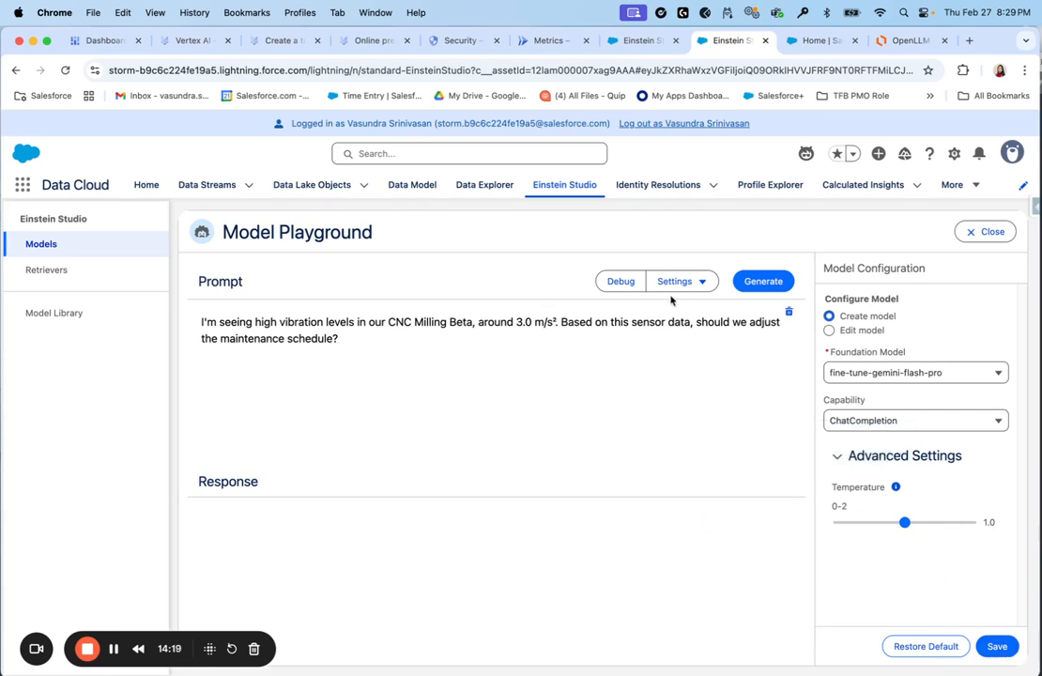
Generate the fine-tuned model's answer to the 3.0 m/s² vibration prompt and scroll through the response
{"action": "left_click", "coordinate": [764, 282]}
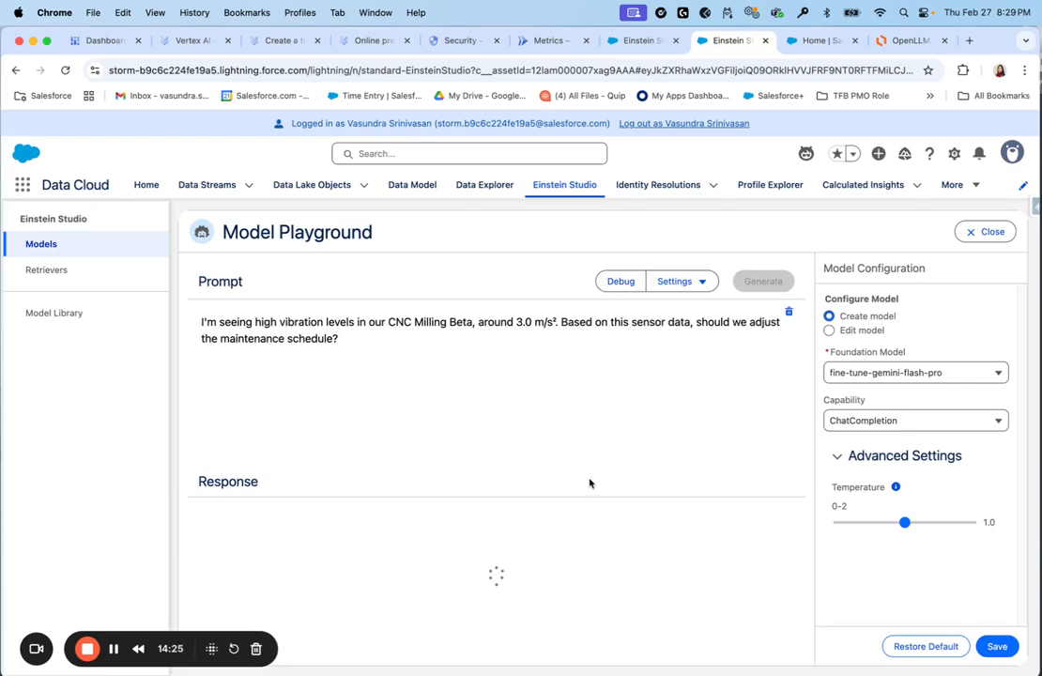
{"action": "scroll", "coordinate": [462, 545], "scroll_direction": "down", "scroll_amount": 10}
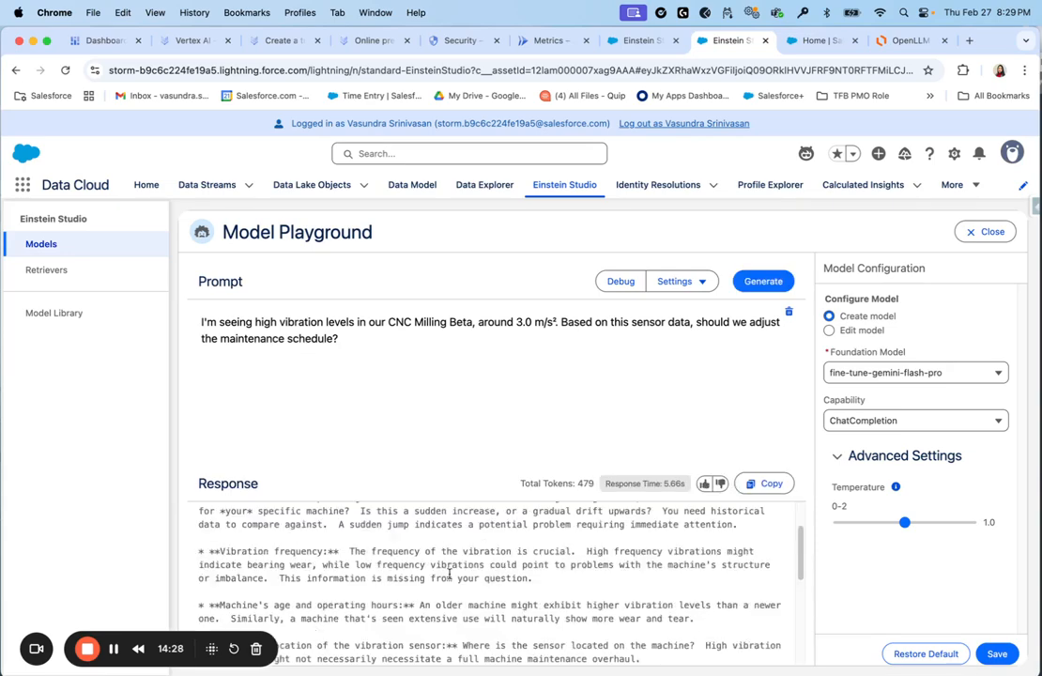
{"action": "scroll", "coordinate": [448, 573], "scroll_direction": "down", "scroll_amount": 4}
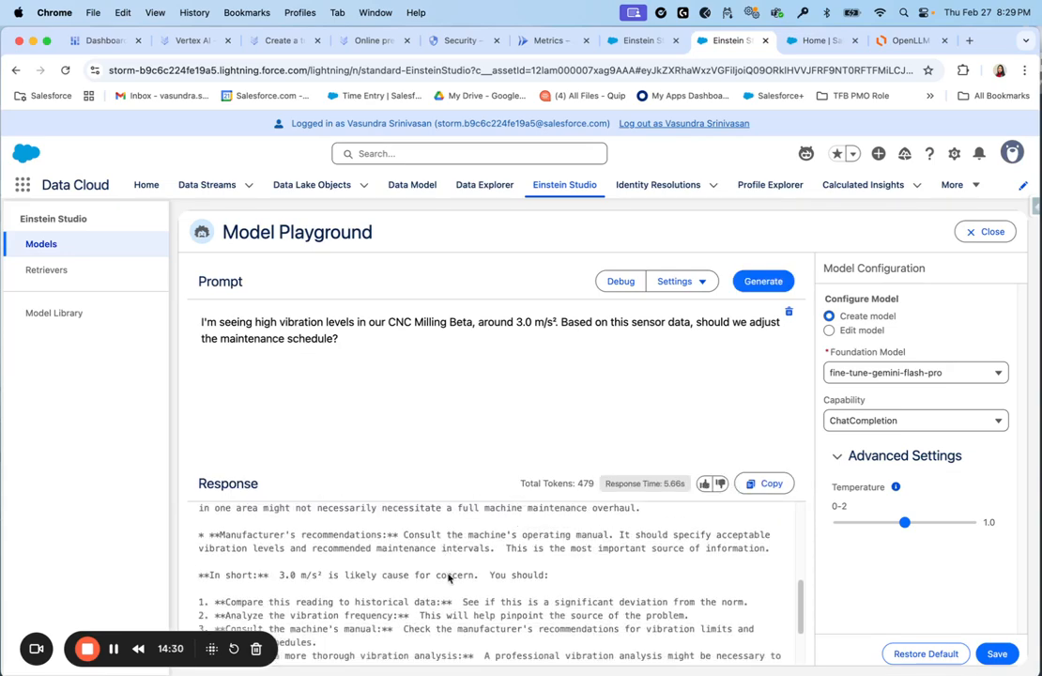
{"action": "scroll", "coordinate": [448, 577], "scroll_direction": "down", "scroll_amount": 1}
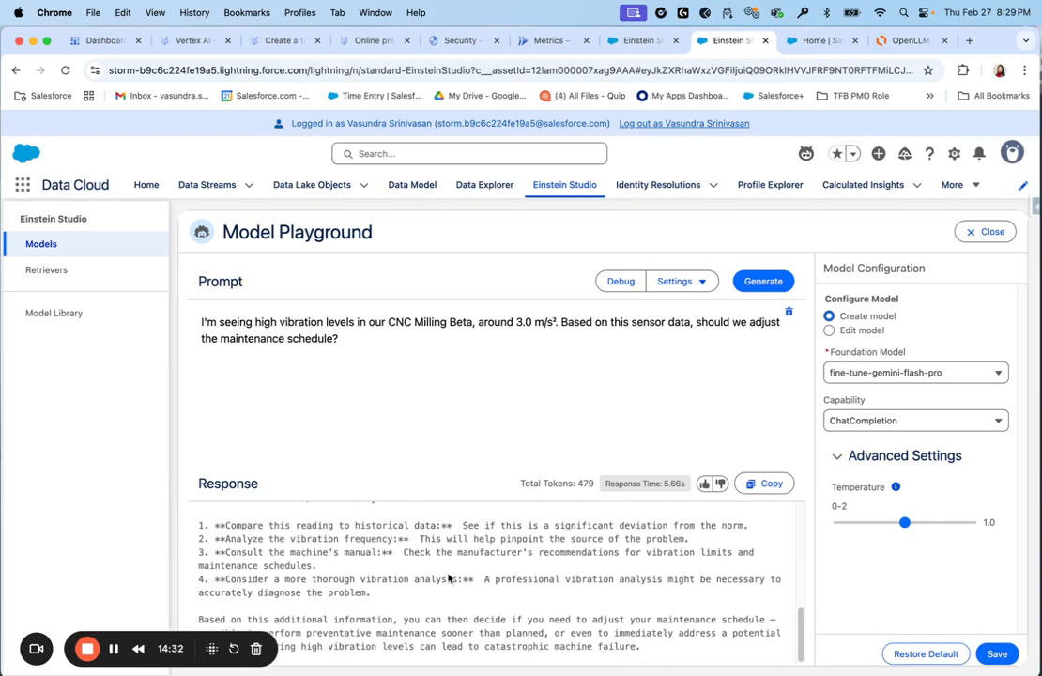
{"action": "scroll", "coordinate": [447, 578], "scroll_direction": "up", "scroll_amount": 10}
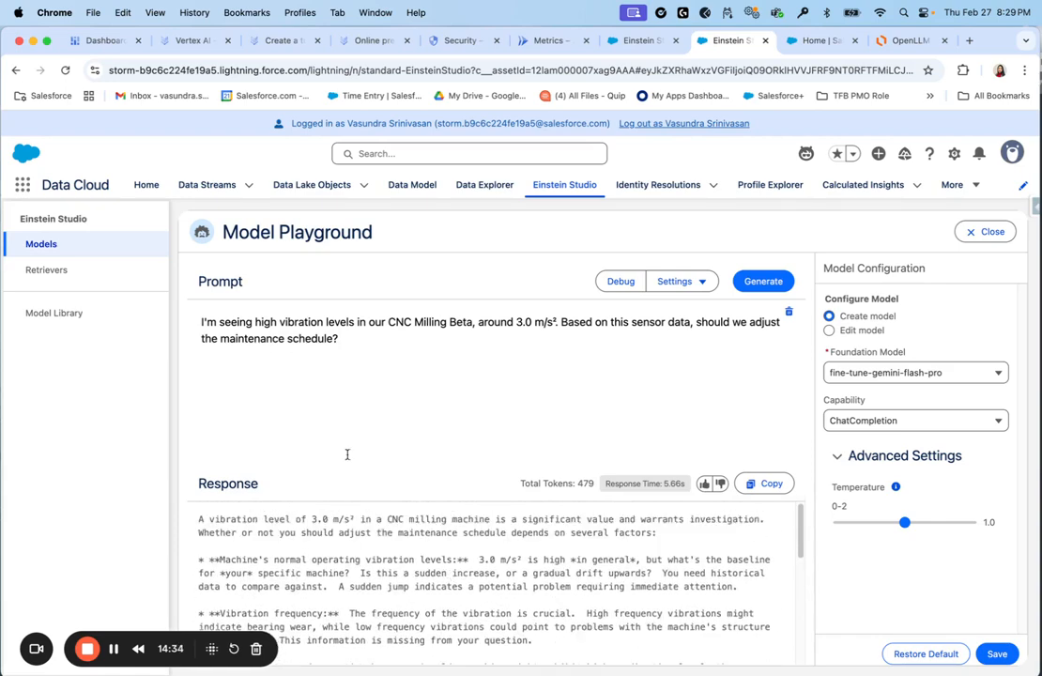
Save the playground setup via the Create Model dialog, naming the model fine-tune-gemini-flash-pro
{"action": "left_click", "coordinate": [997, 653]}
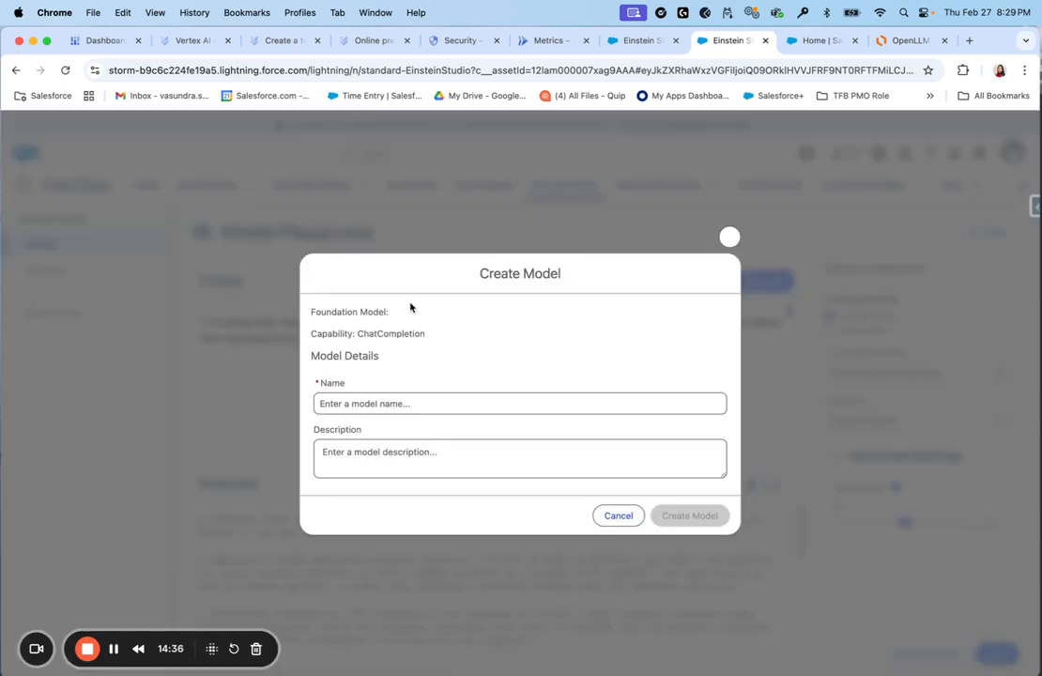
{"action": "left_click", "coordinate": [355, 404]}
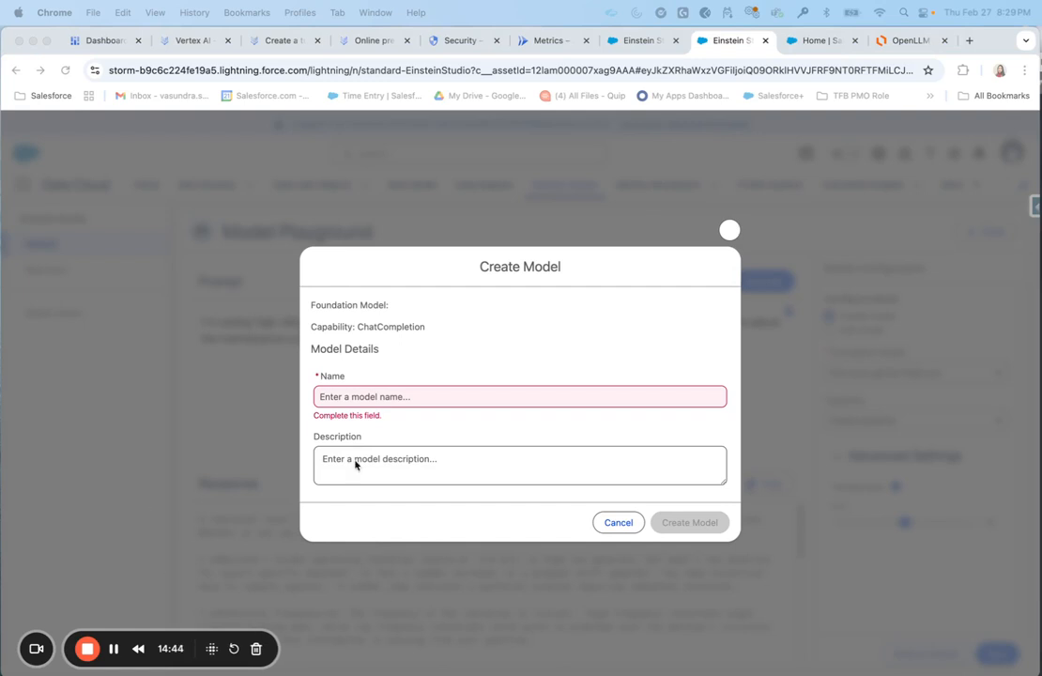
{"action": "left_click", "coordinate": [367, 395]}
{"action": "type", "text": "fine-tune-gemini-flash-pro"}
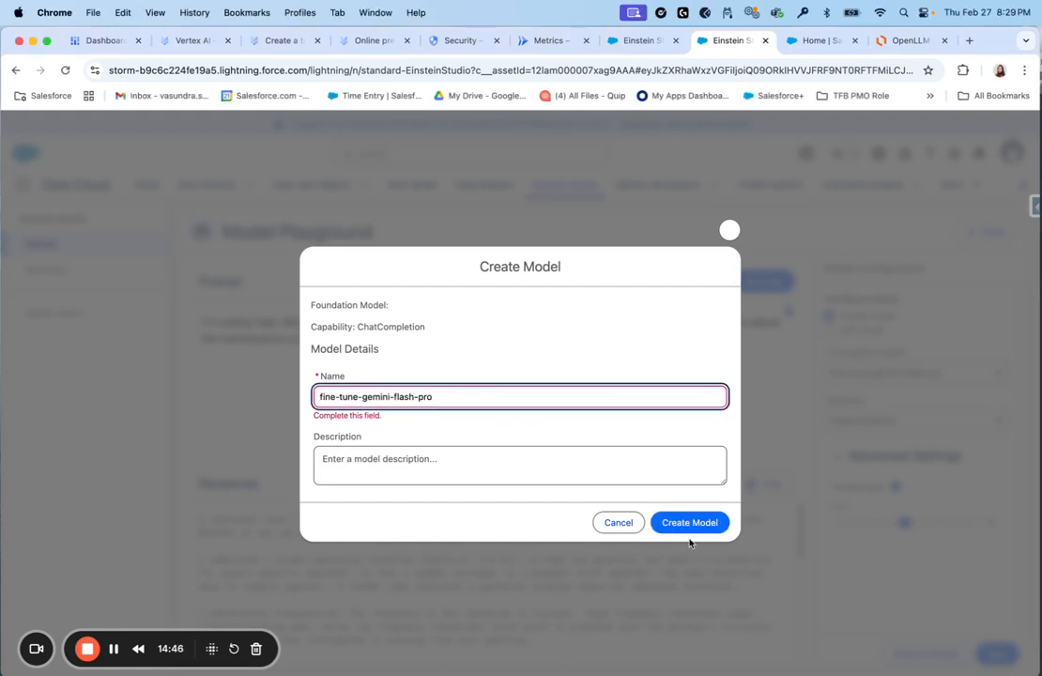
{"action": "left_click", "coordinate": [691, 522]}
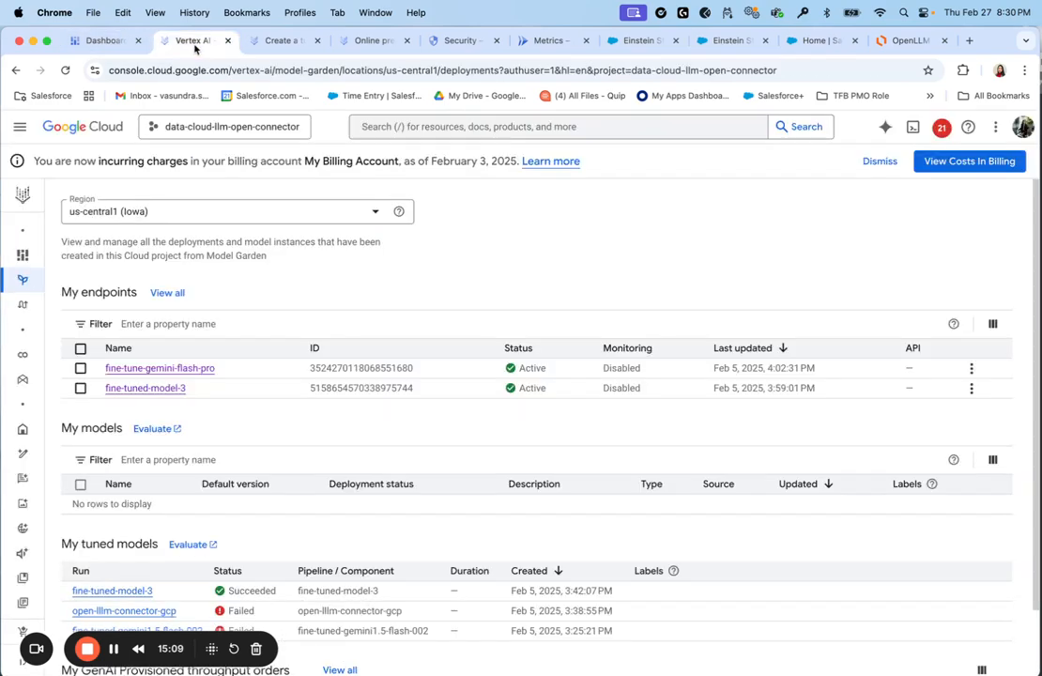
{"action": "left_click", "coordinate": [183, 40]}
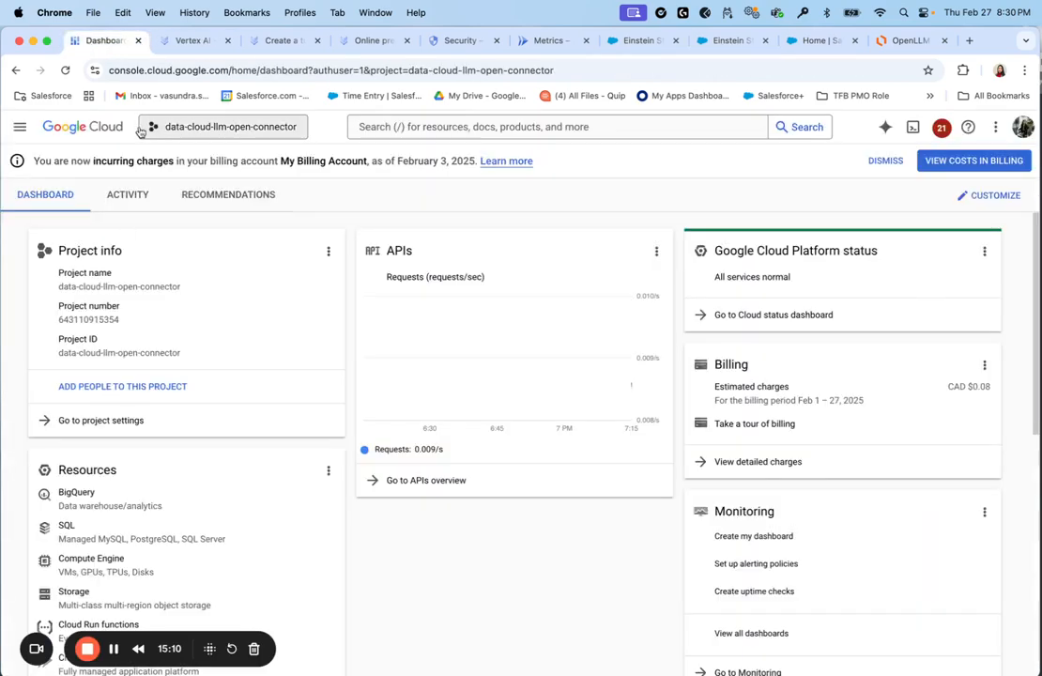
{"action": "left_click", "coordinate": [420, 127]}
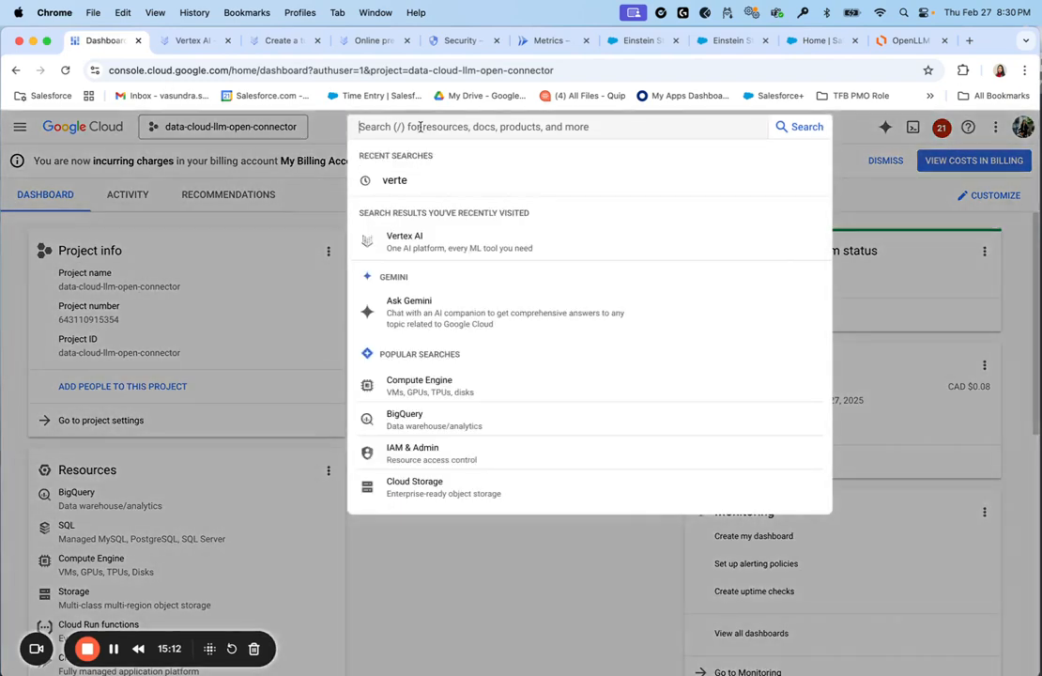
{"action": "type", "text": "Model Garden"}
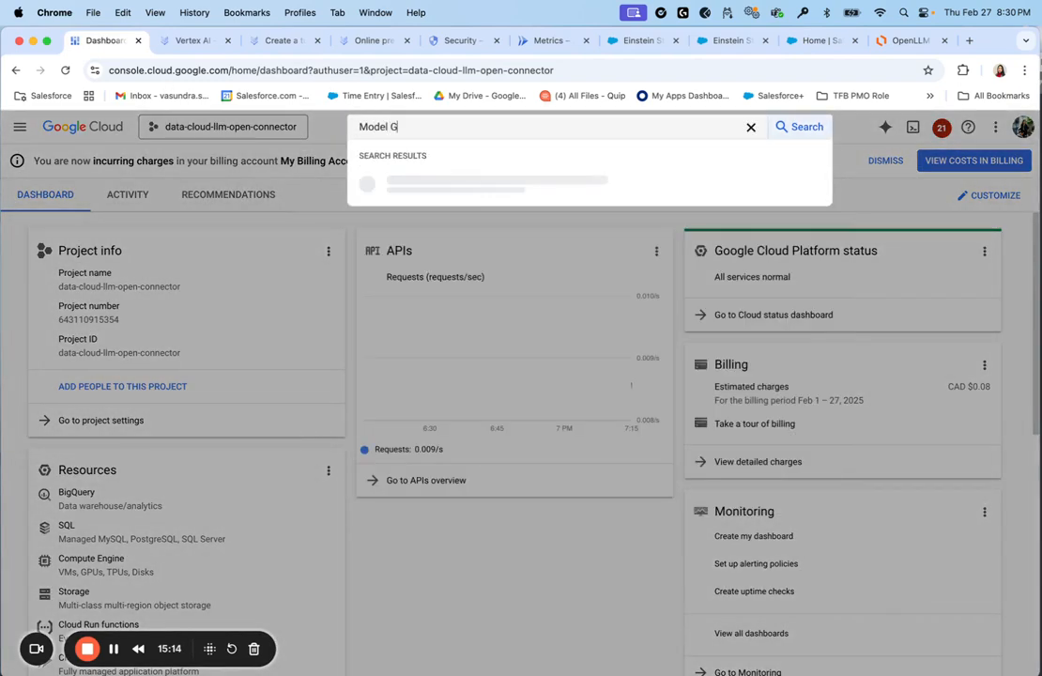
{"action": "left_click", "coordinate": [420, 184]}
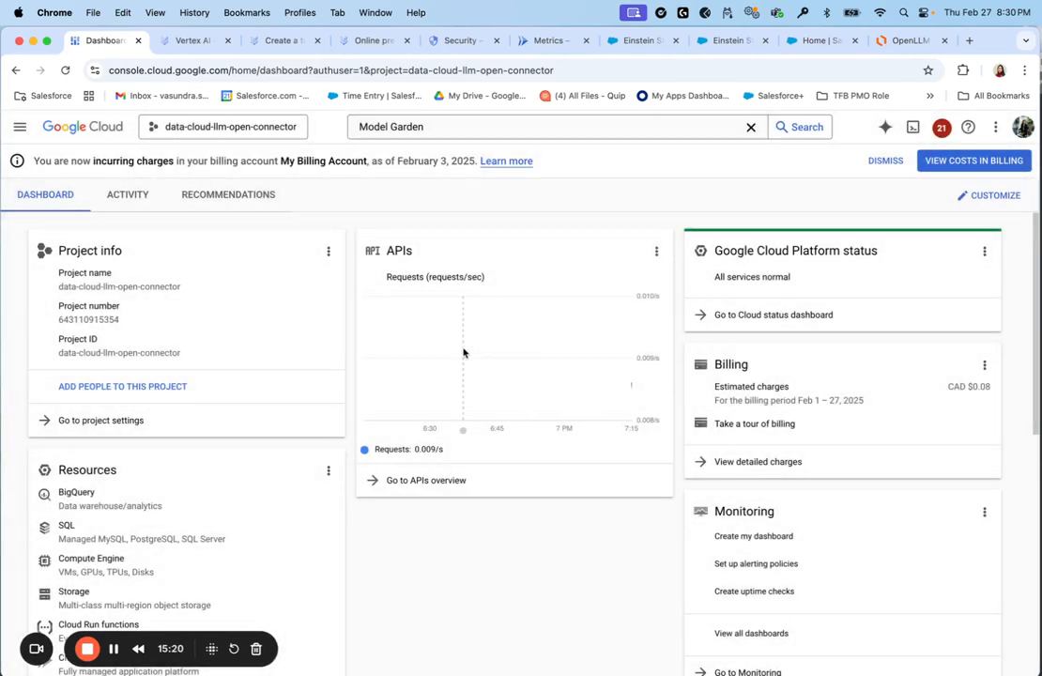
{"action": "left_click", "coordinate": [279, 40]}
{"action": "left_click", "coordinate": [380, 39]}
{"action": "left_click", "coordinate": [456, 43]}
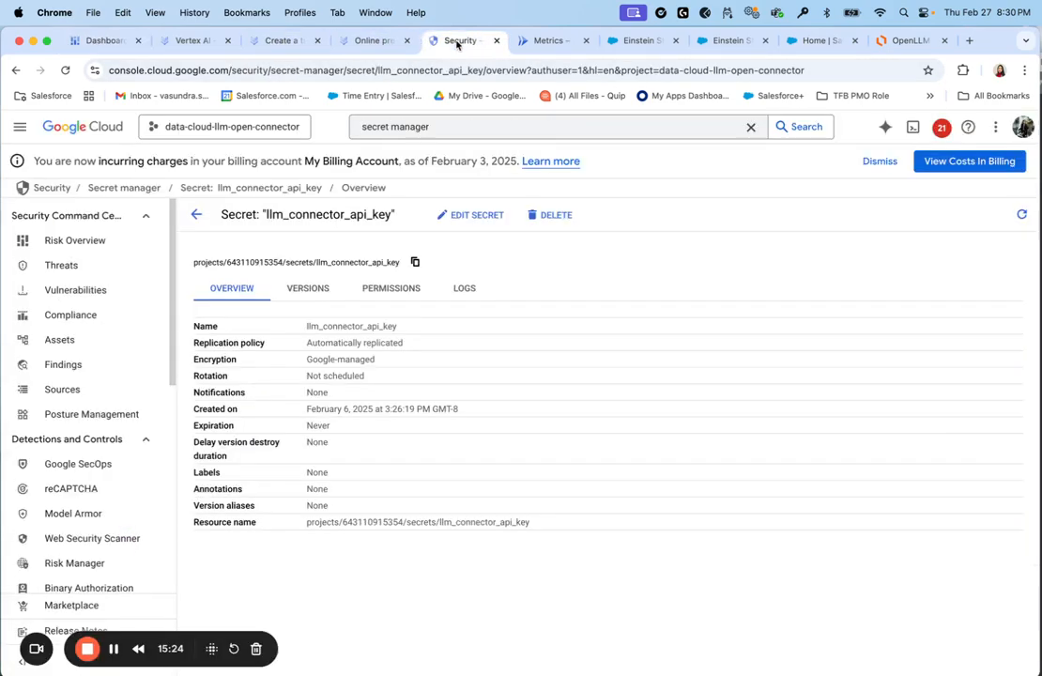
{"action": "left_click", "coordinate": [279, 40]}
{"action": "left_click", "coordinate": [451, 40]}
{"action": "left_click", "coordinate": [547, 41]}
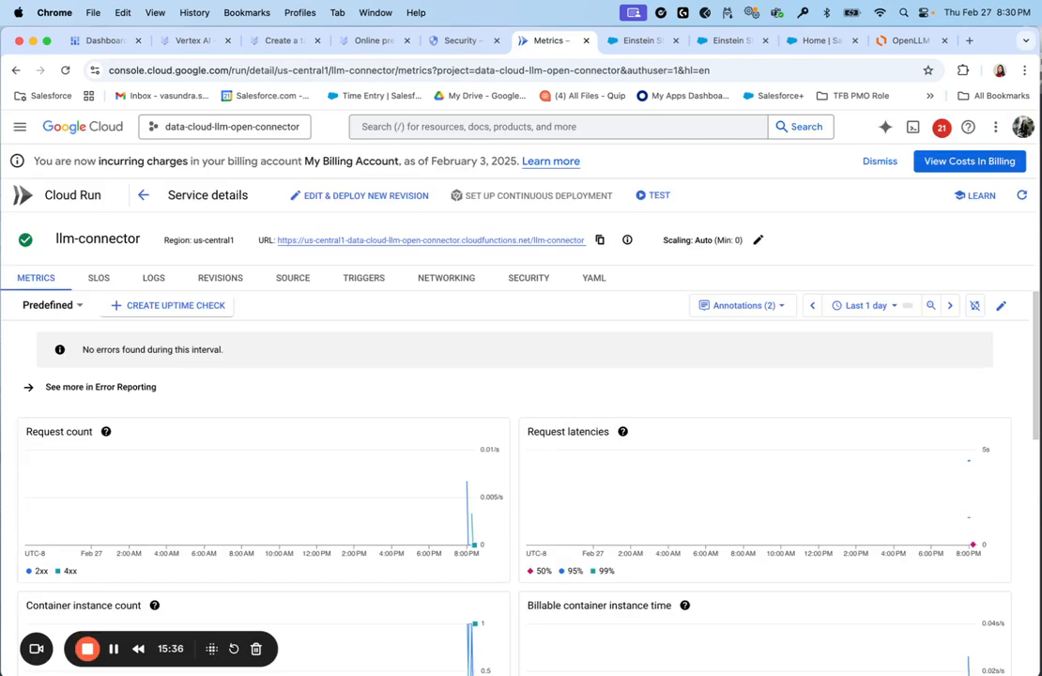
{"action": "left_click", "coordinate": [296, 278]}
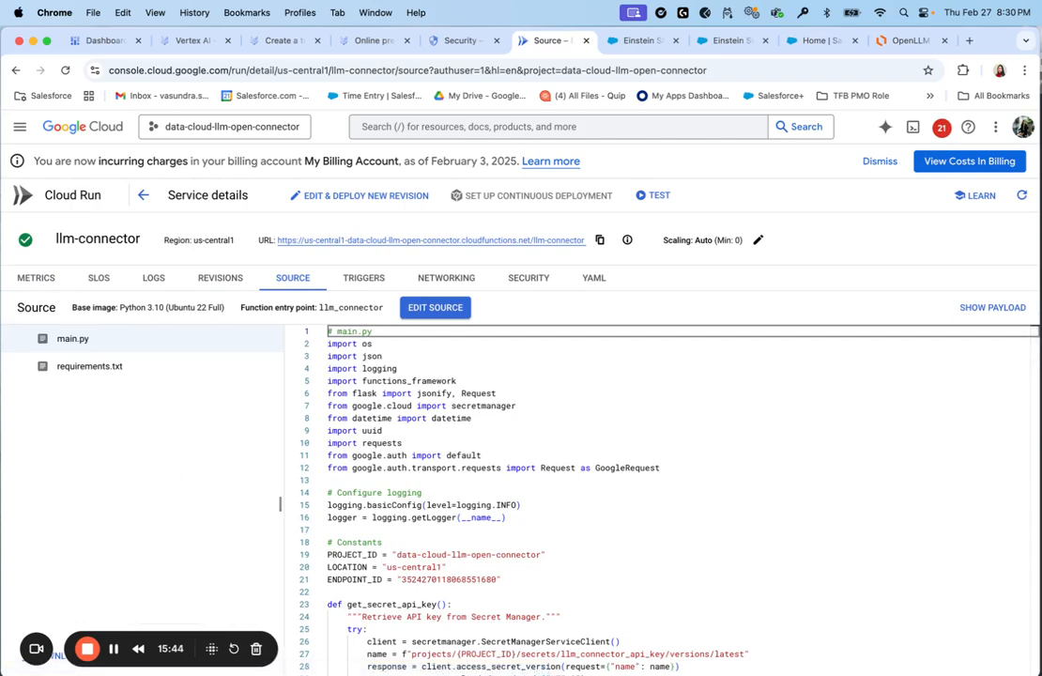
{"action": "left_click", "coordinate": [735, 40]}
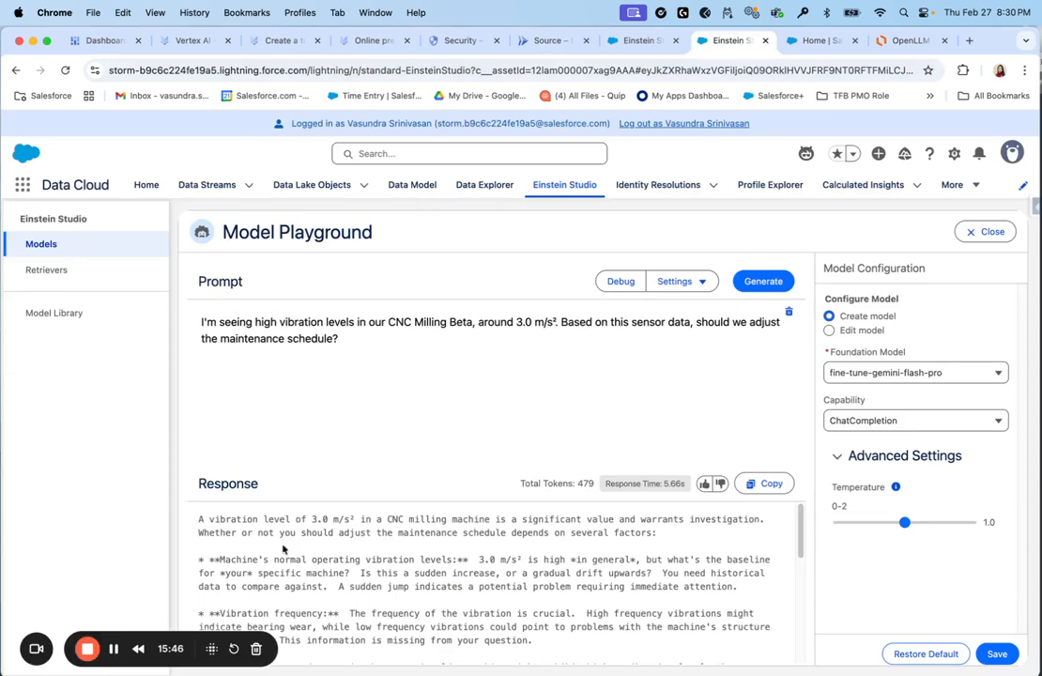